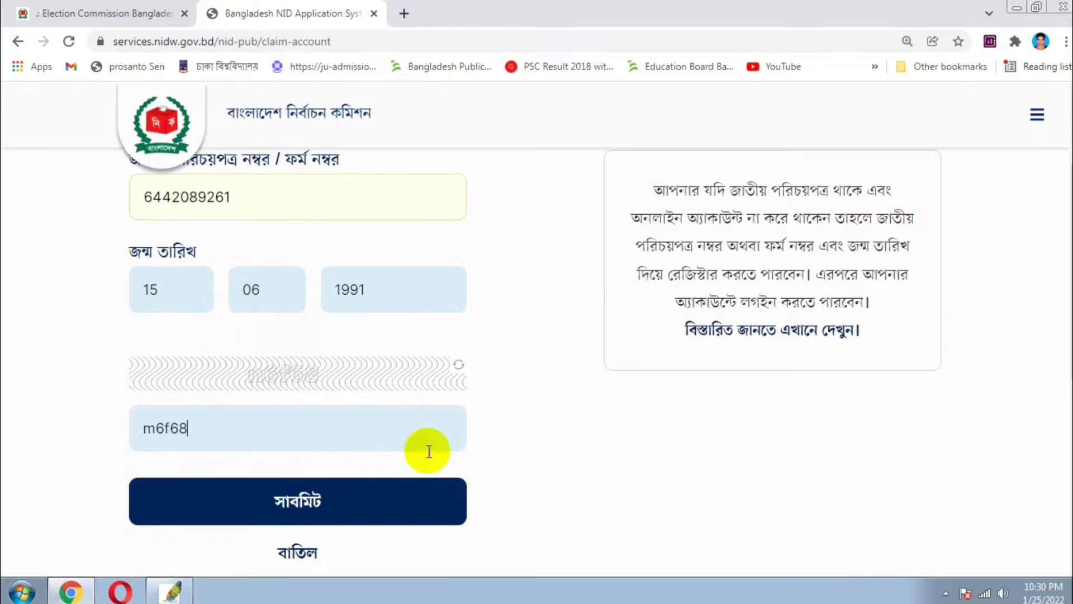
Correct the captcha answer and submit the account-claim form
{"action": "left_click", "coordinate": [151, 428]}
{"action": "key", "text": "BackSpace"}
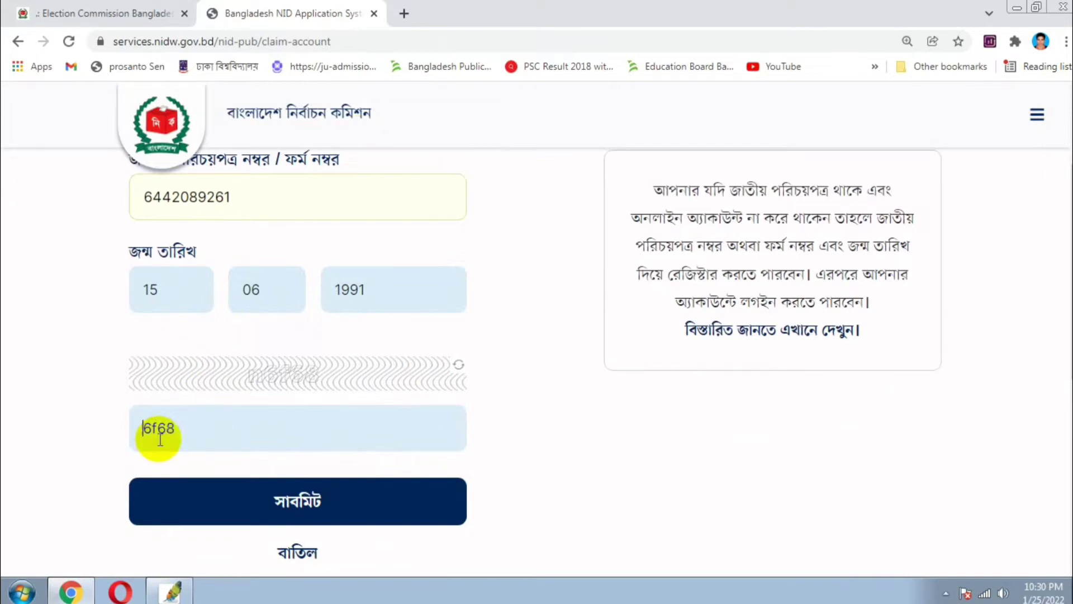
{"action": "type", "text": "n"}
{"action": "scroll", "coordinate": [319, 448], "scroll_direction": "down", "scroll_amount": 1}
{"action": "left_click", "coordinate": [302, 417]}
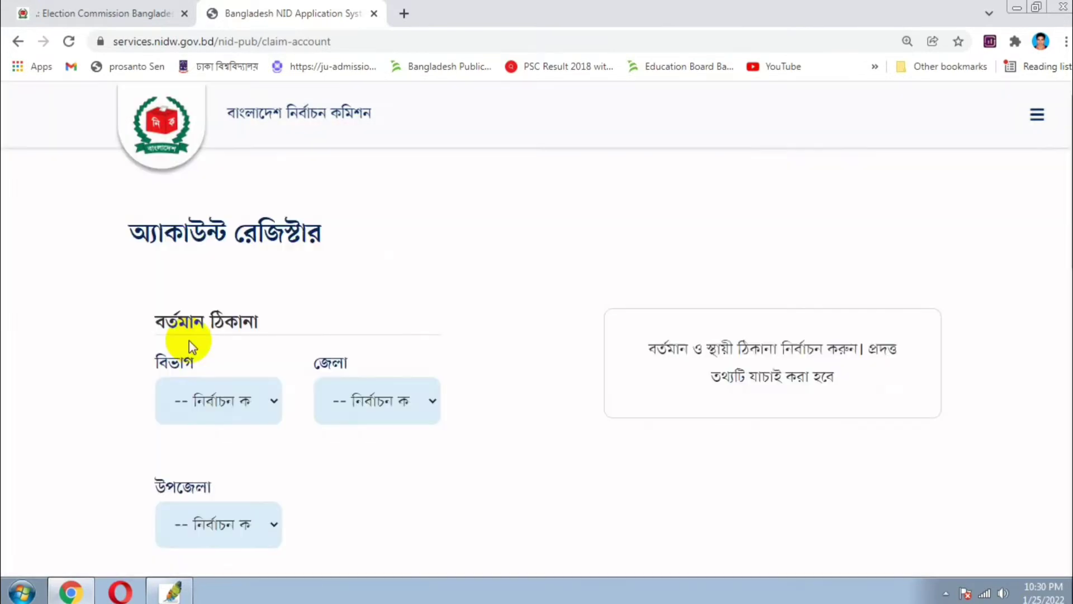
Set the present address to Rangpur division, Lalmonirhat district, Lalmonirhat upazila
{"action": "scroll", "coordinate": [235, 291], "scroll_direction": "down", "scroll_amount": 3}
{"action": "left_click", "coordinate": [246, 242]}
{"action": "left_click", "coordinate": [204, 391]}
{"action": "left_click", "coordinate": [412, 247]}
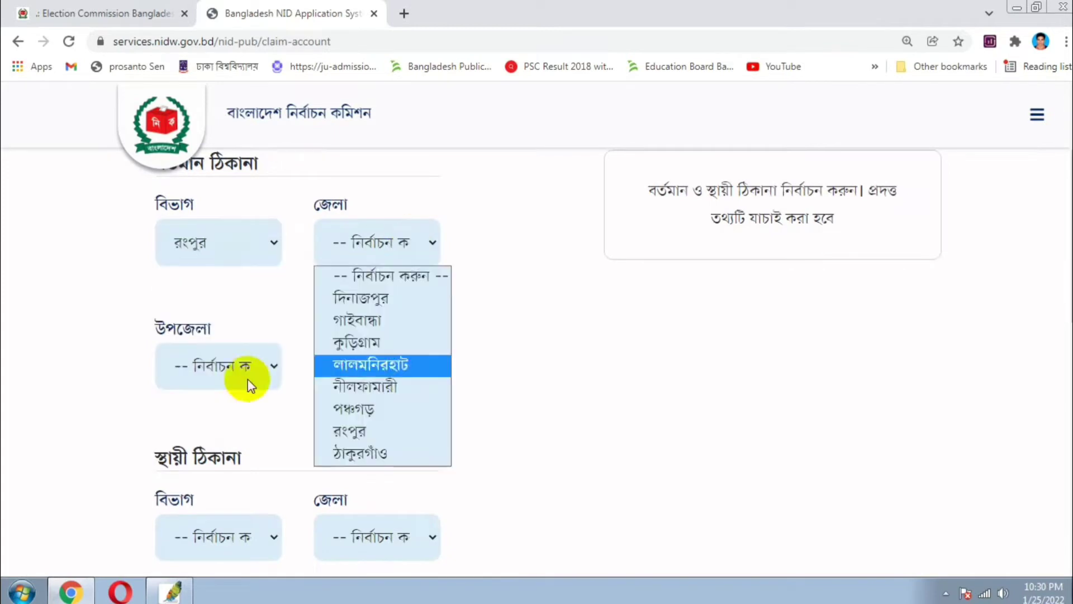
{"action": "left_click", "coordinate": [371, 364]}
{"action": "left_click", "coordinate": [248, 381]}
{"action": "left_click", "coordinate": [239, 488]}
Set the permanent address to Rangpur division, Lalmonirhat district, Lalmonirhat upazila
{"action": "scroll", "coordinate": [313, 375], "scroll_direction": "down", "scroll_amount": 2}
{"action": "left_click", "coordinate": [223, 385]}
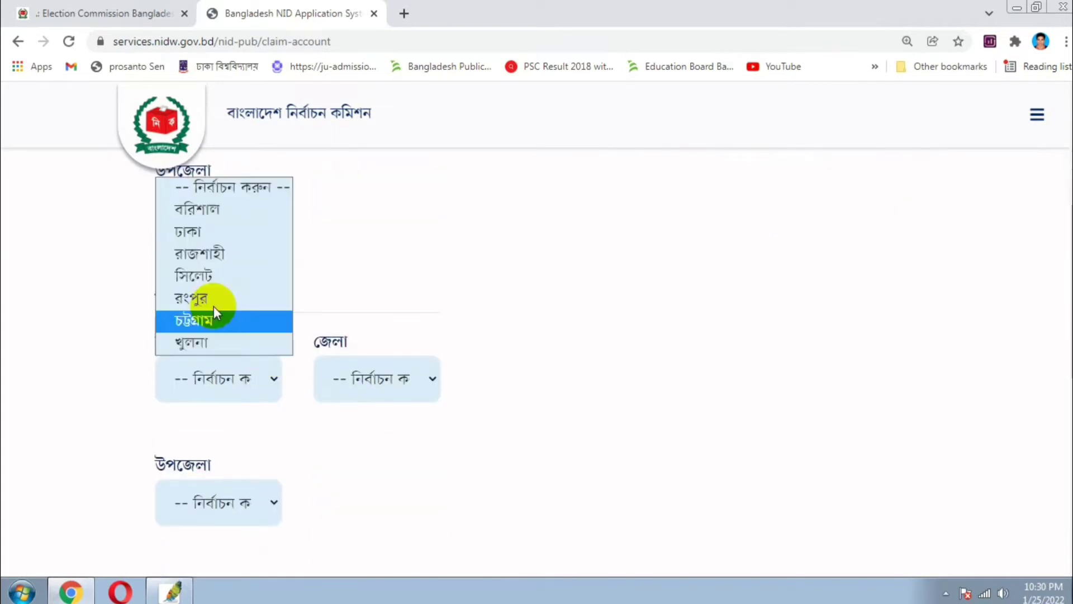
{"action": "left_click", "coordinate": [214, 305]}
{"action": "left_click", "coordinate": [427, 379]}
{"action": "left_click", "coordinate": [408, 255]}
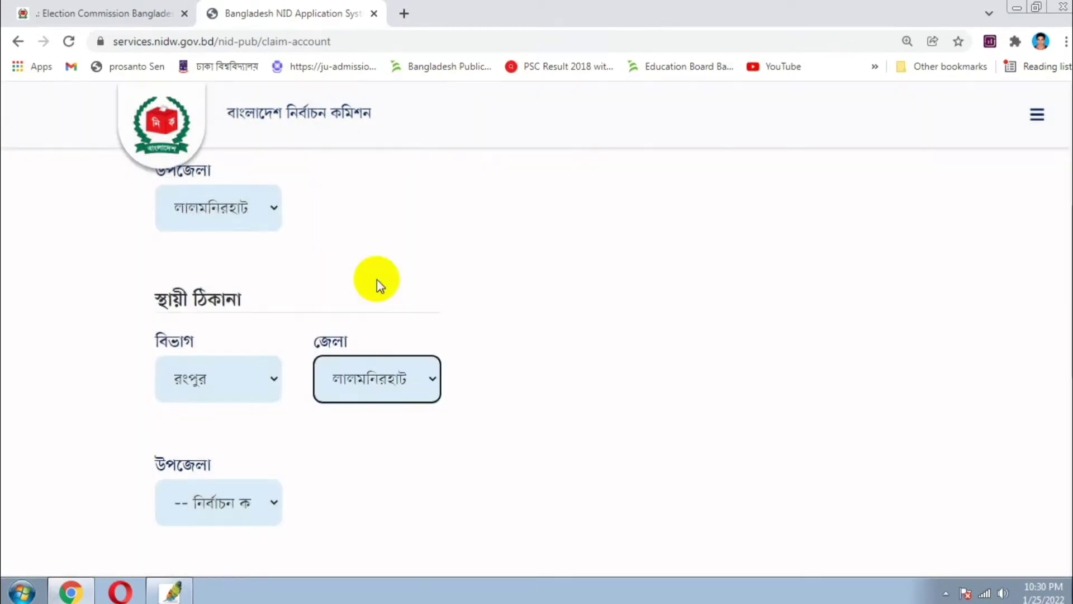
{"action": "scroll", "coordinate": [377, 280], "scroll_direction": "down", "scroll_amount": 3}
{"action": "left_click", "coordinate": [271, 343]}
{"action": "left_click", "coordinate": [240, 462]}
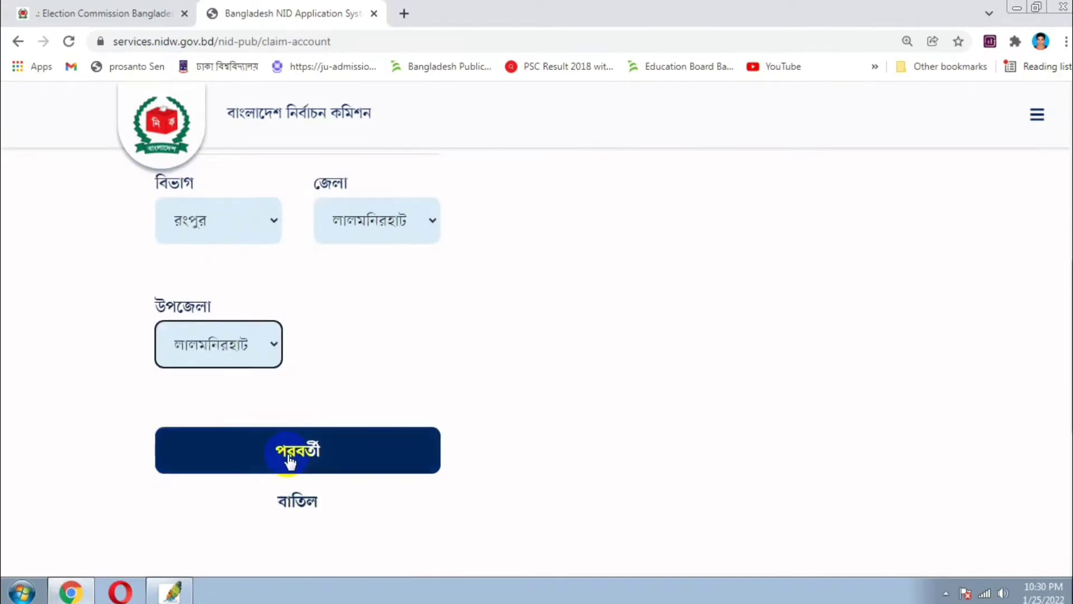
Verify the registered mobile number with the SMS code sent to it
{"action": "left_click", "coordinate": [290, 462]}
{"action": "scroll", "coordinate": [309, 289], "scroll_direction": "down", "scroll_amount": 1}
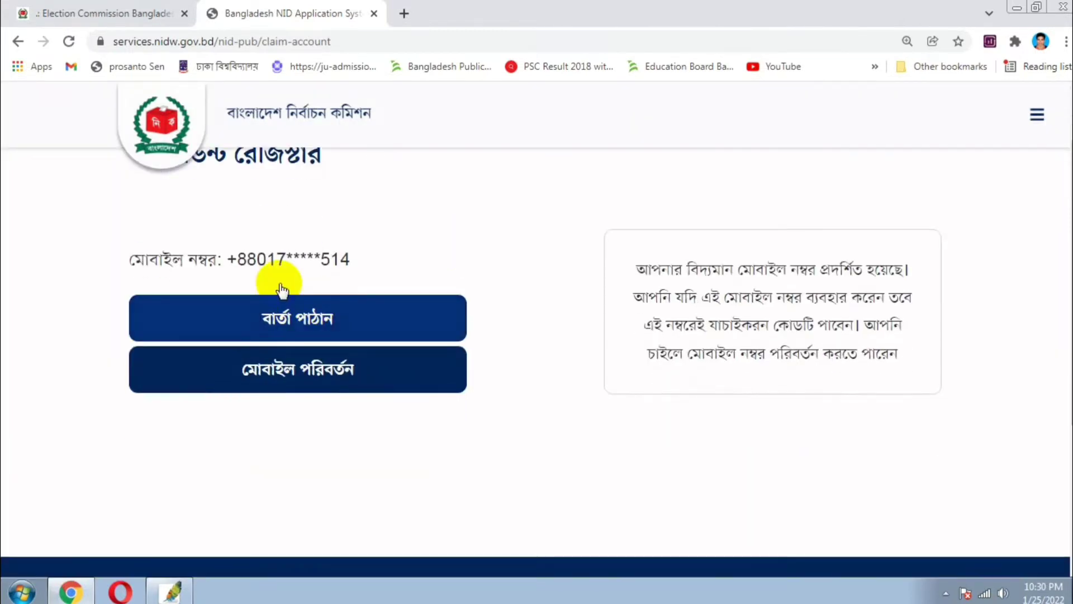
{"action": "left_click", "coordinate": [300, 327]}
{"action": "left_click", "coordinate": [256, 356]}
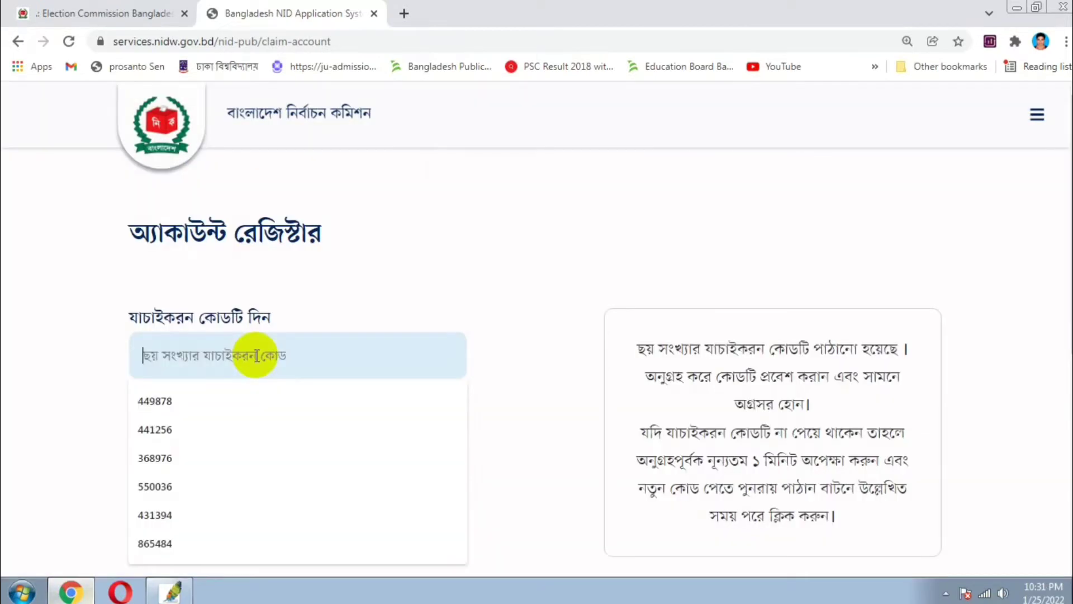
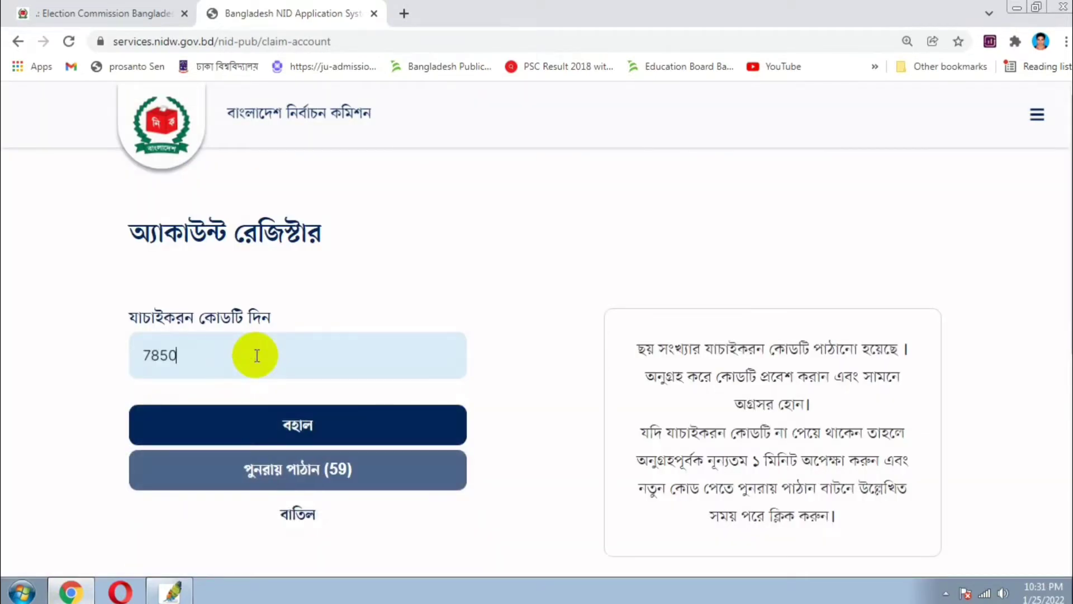
{"action": "left_click", "coordinate": [307, 426]}
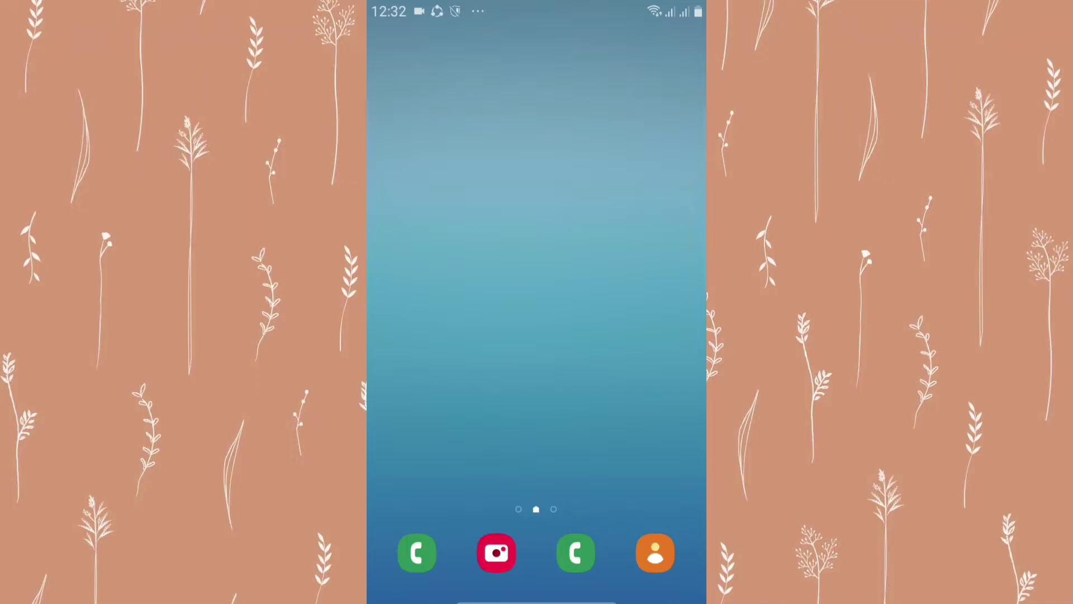
Launch NID Wallet, raise screen brightness for the face scan, and confirm the passed verification
{"action": "left_click_drag", "start_coordinate": [536, 448], "coordinate": [536, 196]}
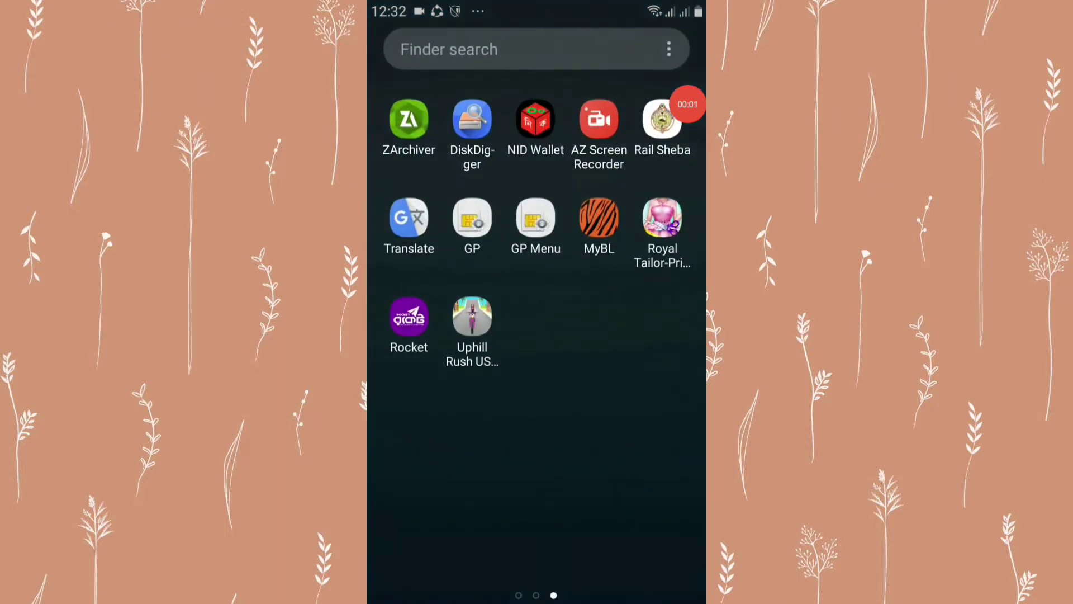
{"action": "left_click", "coordinate": [535, 119]}
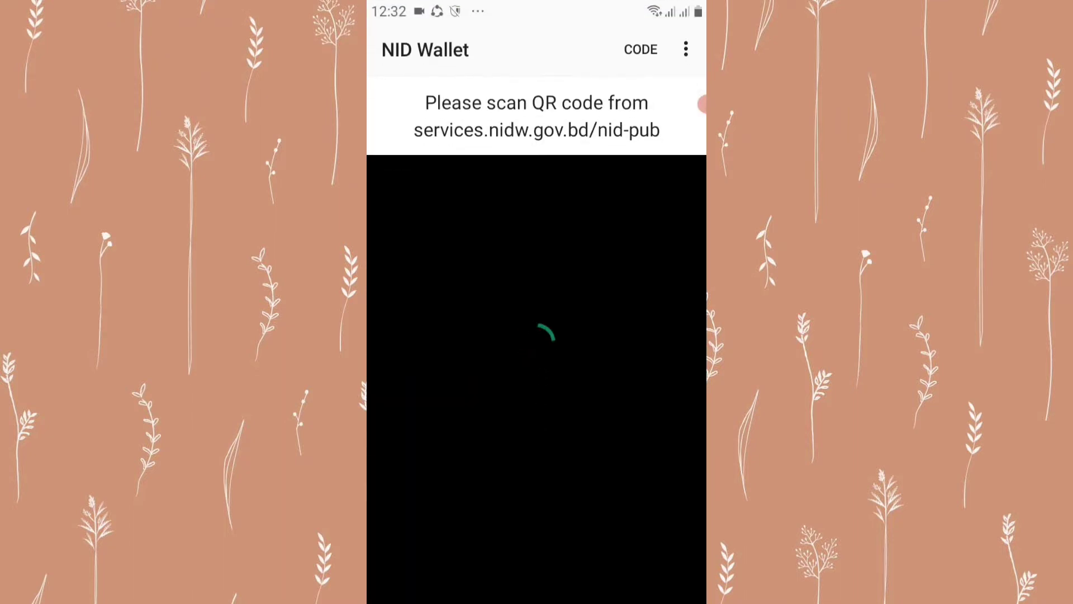
{"action": "left_click_drag", "start_coordinate": [537, 6], "coordinate": [536, 475]}
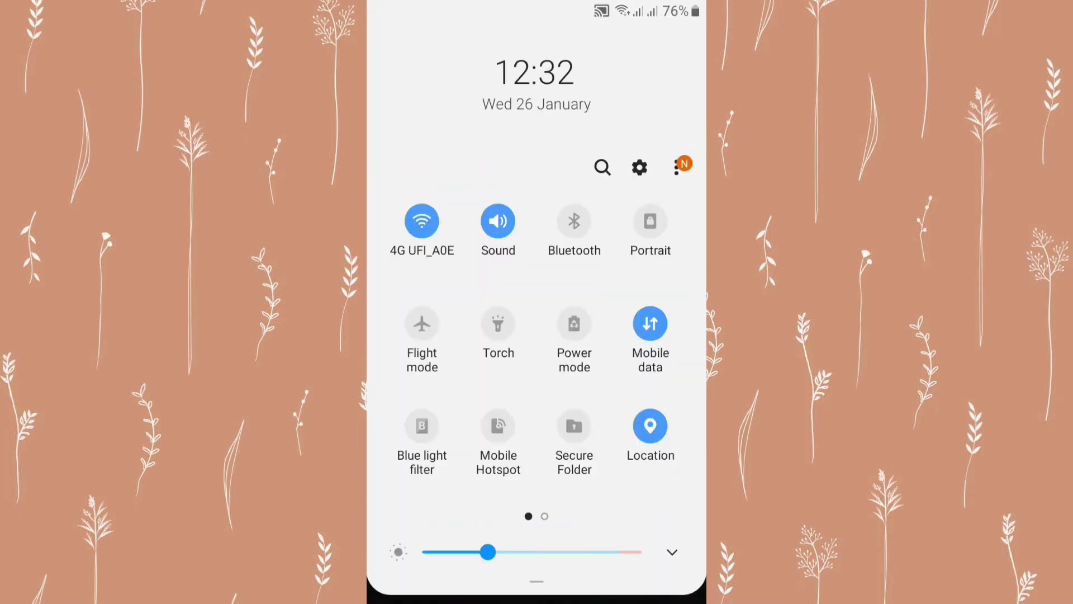
{"action": "left_click_drag", "start_coordinate": [488, 552], "coordinate": [619, 552]}
{"action": "left_click_drag", "start_coordinate": [537, 581], "coordinate": [537, 167]}
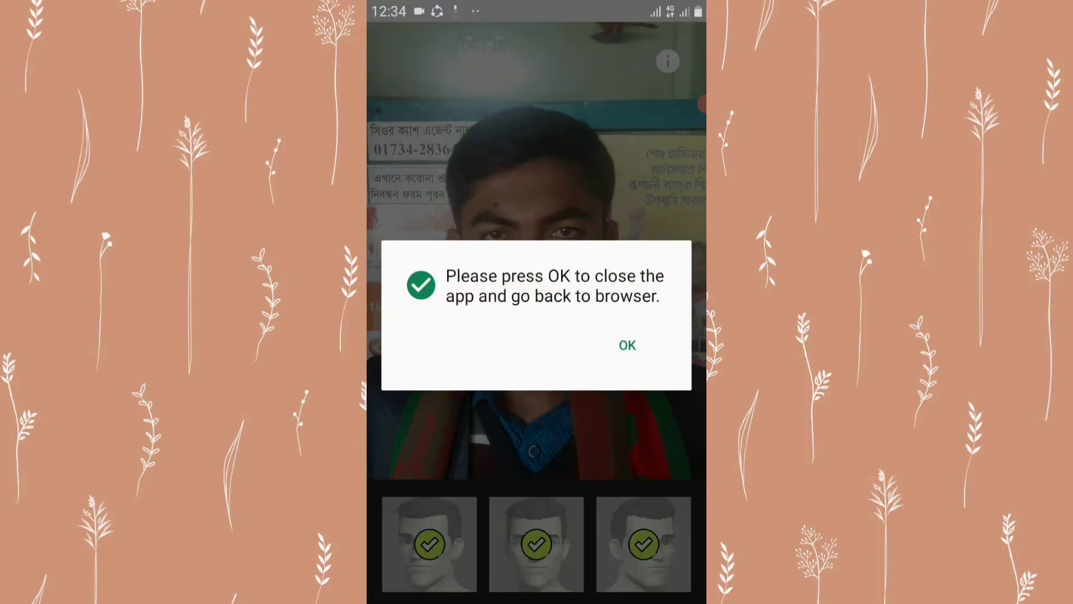
{"action": "left_click", "coordinate": [628, 345]}
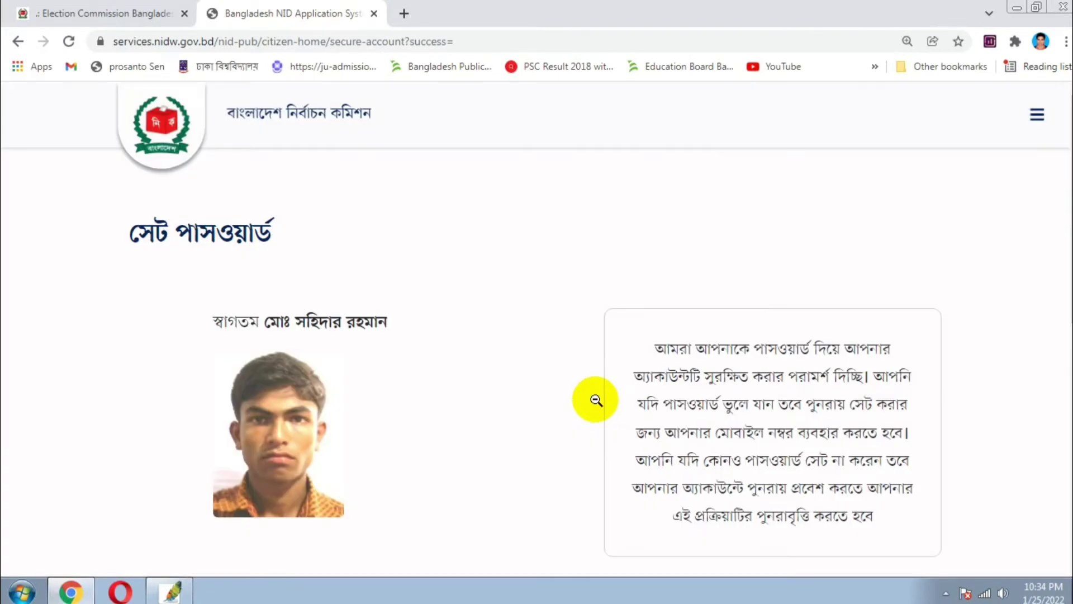
Start password setup and enter the account username
{"action": "scroll", "coordinate": [595, 400], "scroll_direction": "down", "scroll_amount": 5}
{"action": "left_click", "coordinate": [790, 496]}
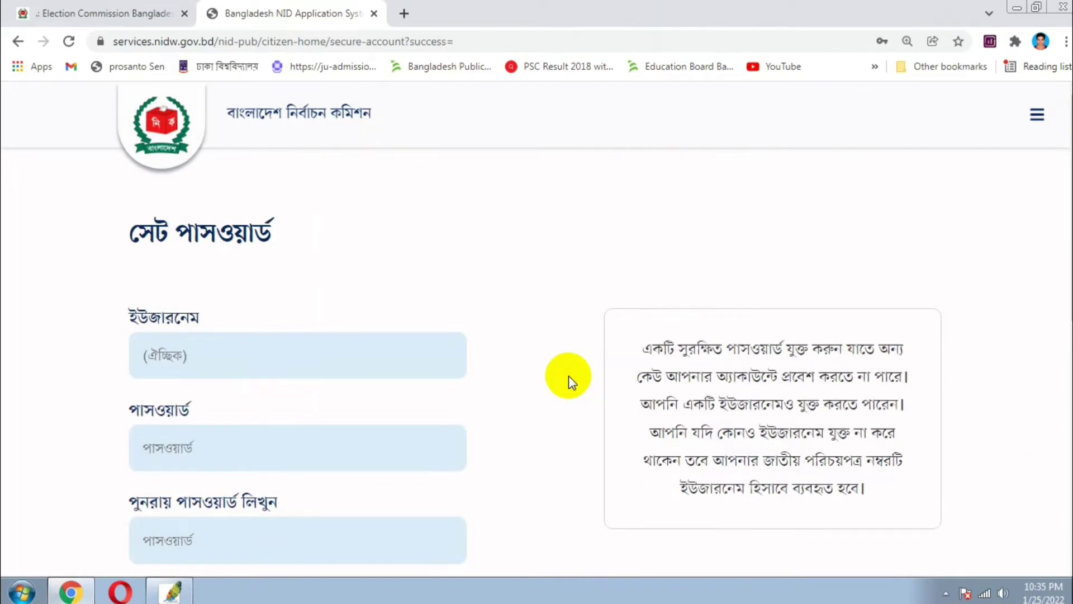
{"action": "left_click", "coordinate": [217, 359]}
{"action": "type", "text": "1119"}
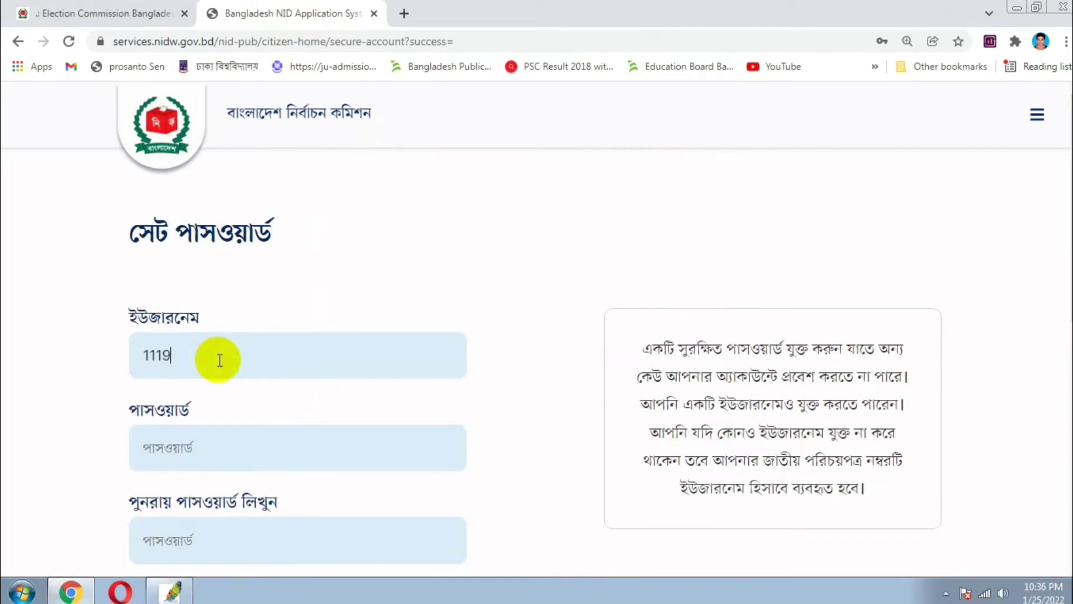
{"action": "type", "text": "20"}
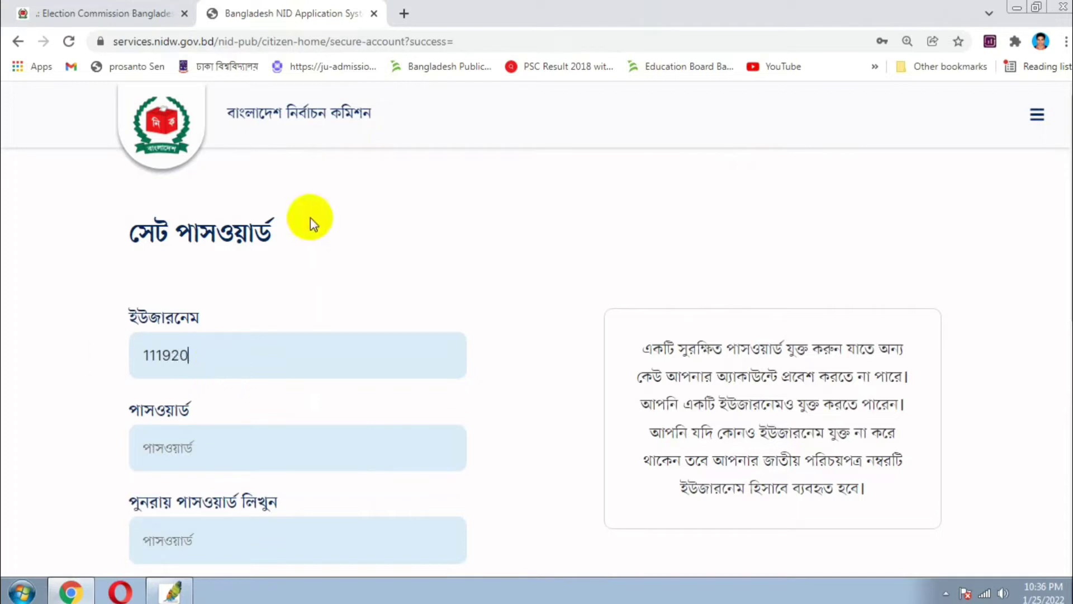
{"action": "type", "text": "SHAIDAR"}
Enter and confirm the new password, then save the credentials
{"action": "scroll", "coordinate": [210, 380], "scroll_direction": "down", "scroll_amount": 3}
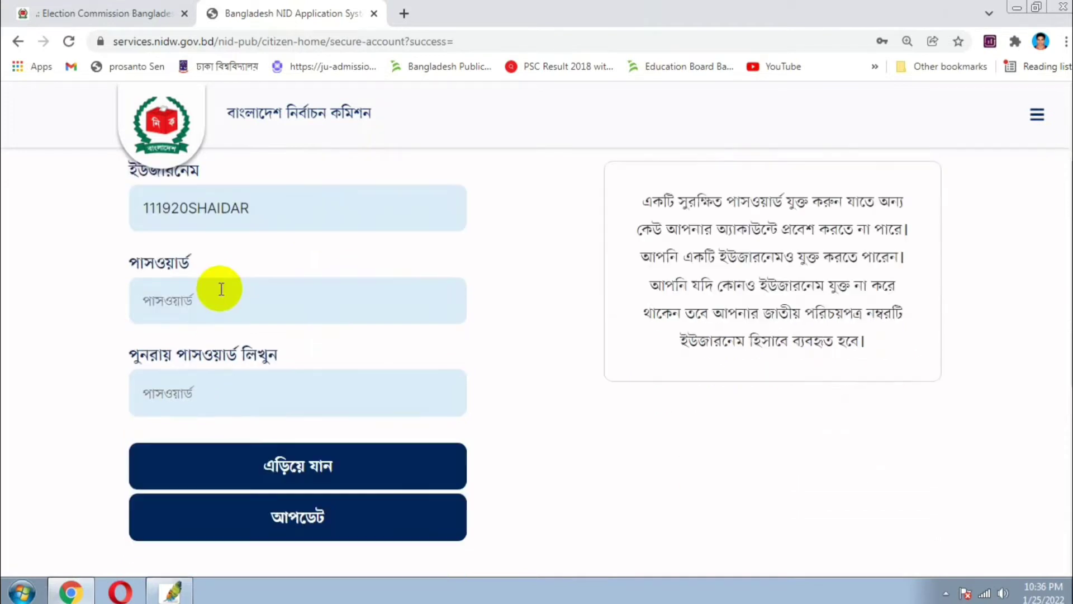
{"action": "left_click", "coordinate": [221, 286]}
{"action": "type", "text": "••"}
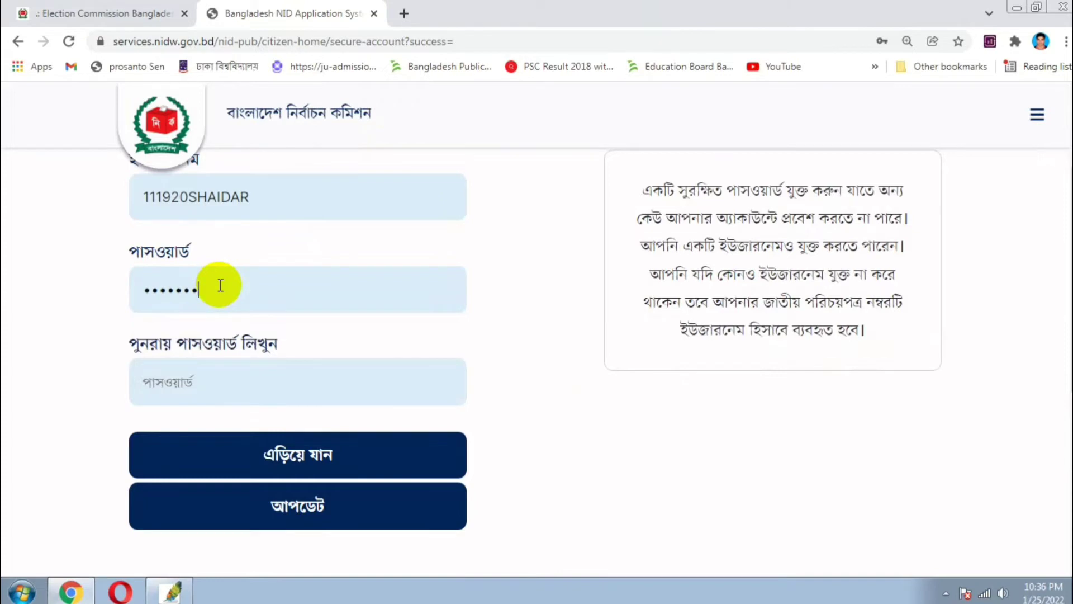
{"action": "type", "text": "•••••••••"}
{"action": "left_click", "coordinate": [271, 374]}
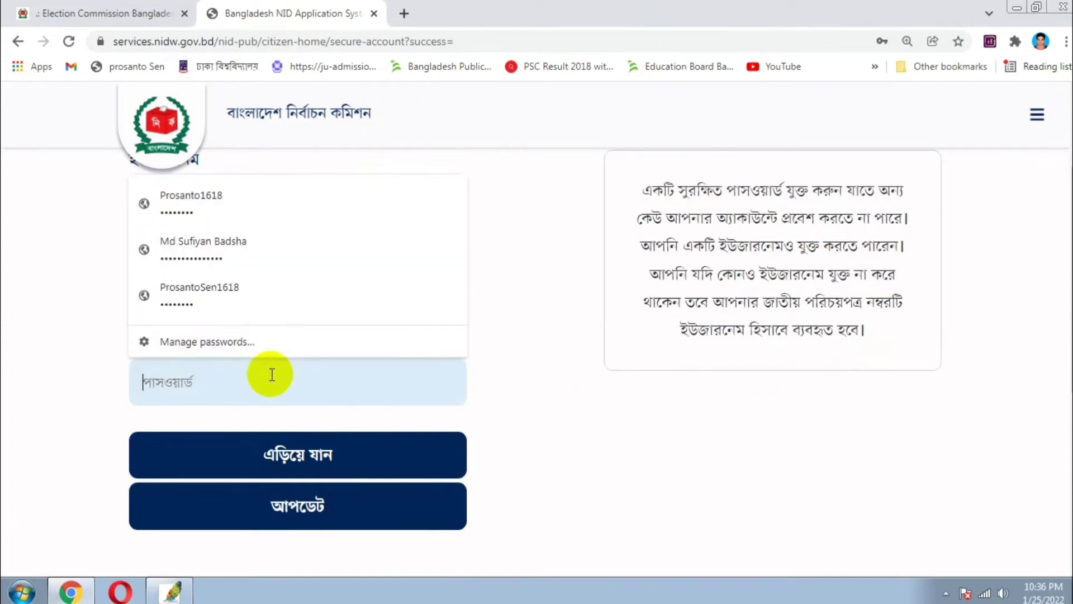
{"action": "type", "text": "••"}
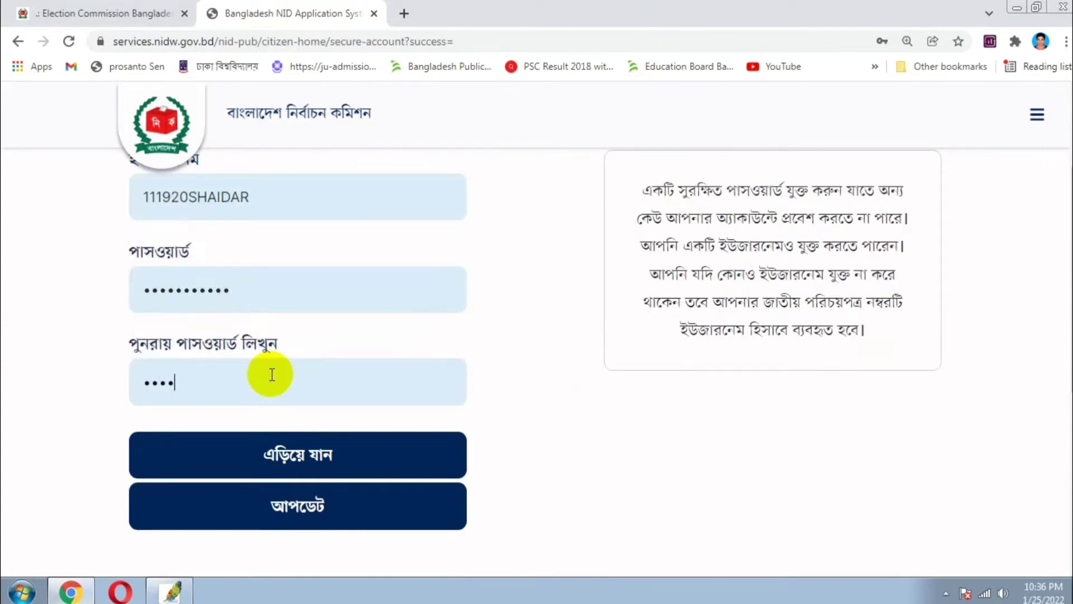
{"action": "type", "text": "••"}
{"action": "key", "text": "BackSpace"}
{"action": "key", "text": "BackSpace"}
{"action": "key", "text": "BackSpace"}
{"action": "key", "text": "BackSpace"}
{"action": "type", "text": "•••••••"}
{"action": "left_click", "coordinate": [306, 508]}
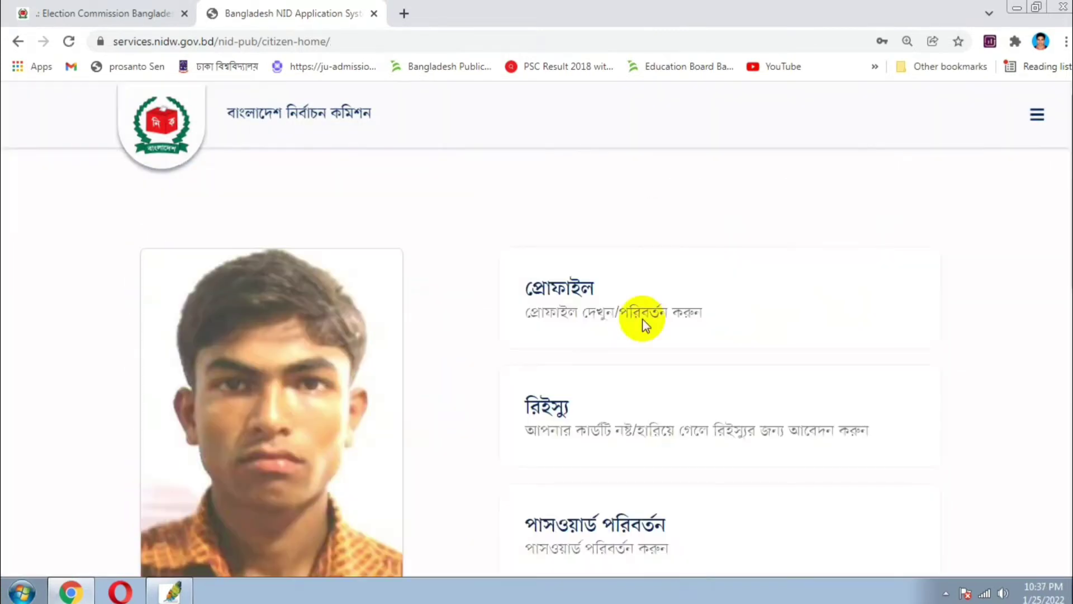
Close the accidentally opened NID download page and return to the citizen home page
{"action": "scroll", "coordinate": [343, 240], "scroll_direction": "down", "scroll_amount": 4}
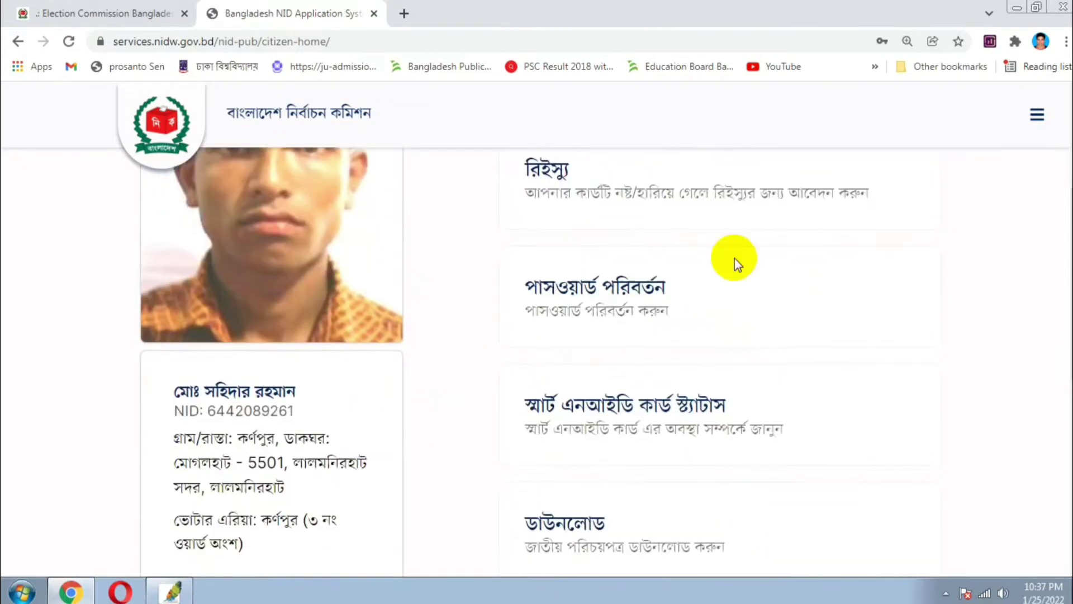
{"action": "scroll", "coordinate": [735, 258], "scroll_direction": "down", "scroll_amount": 3}
{"action": "left_click", "coordinate": [565, 359]}
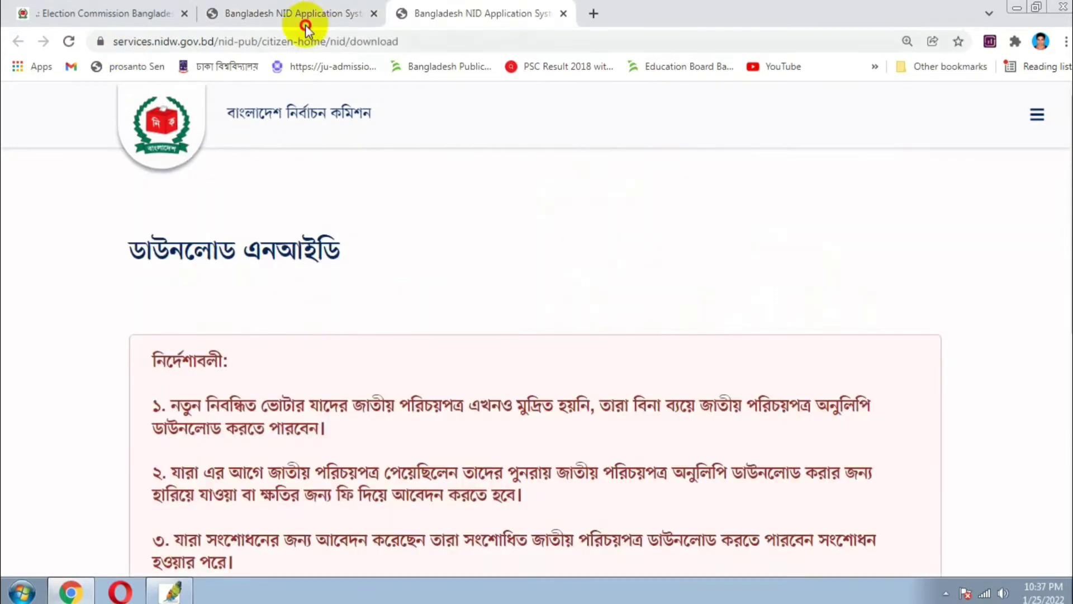
{"action": "left_click", "coordinate": [306, 29]}
{"action": "scroll", "coordinate": [582, 136], "scroll_direction": "up", "scroll_amount": 6}
{"action": "left_click", "coordinate": [564, 14]}
{"action": "scroll", "coordinate": [544, 342], "scroll_direction": "down", "scroll_amount": 1}
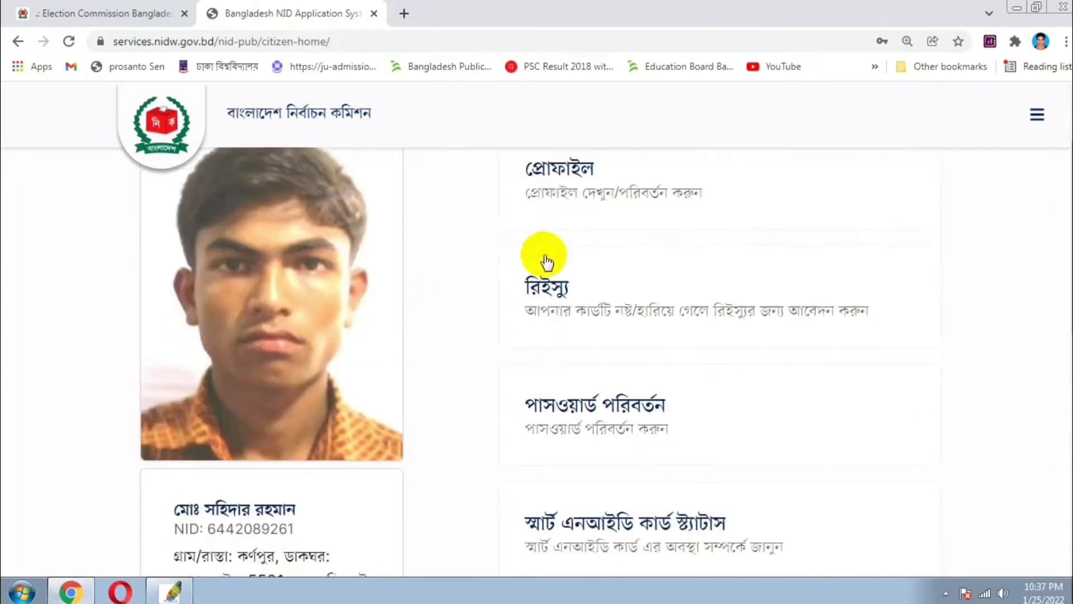
Open the Reissue application for editing and accept the reissue fee notice
{"action": "left_click", "coordinate": [547, 258]}
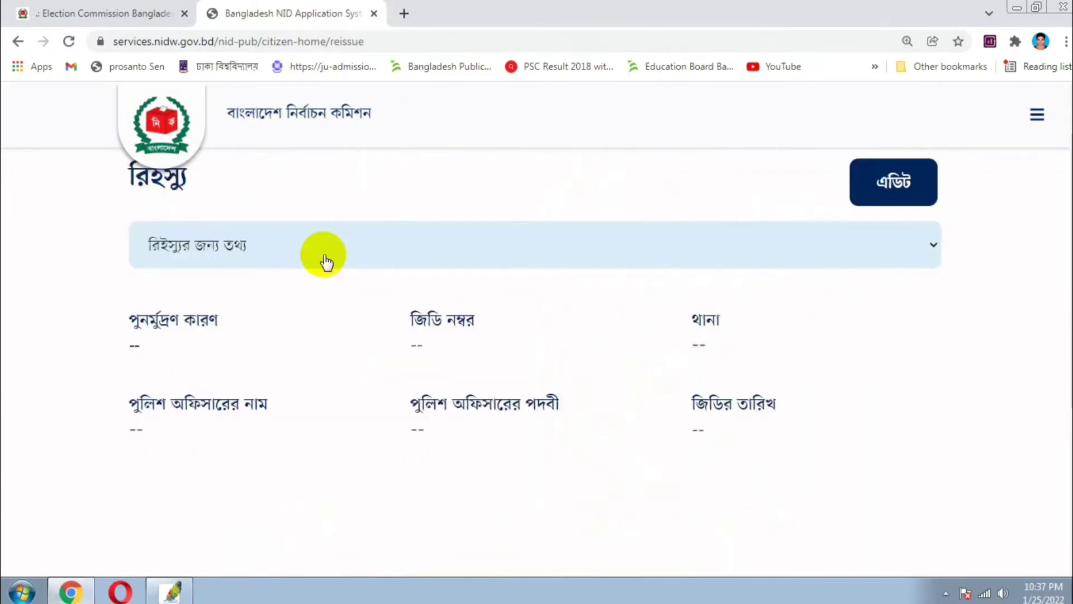
{"action": "left_click", "coordinate": [903, 257]}
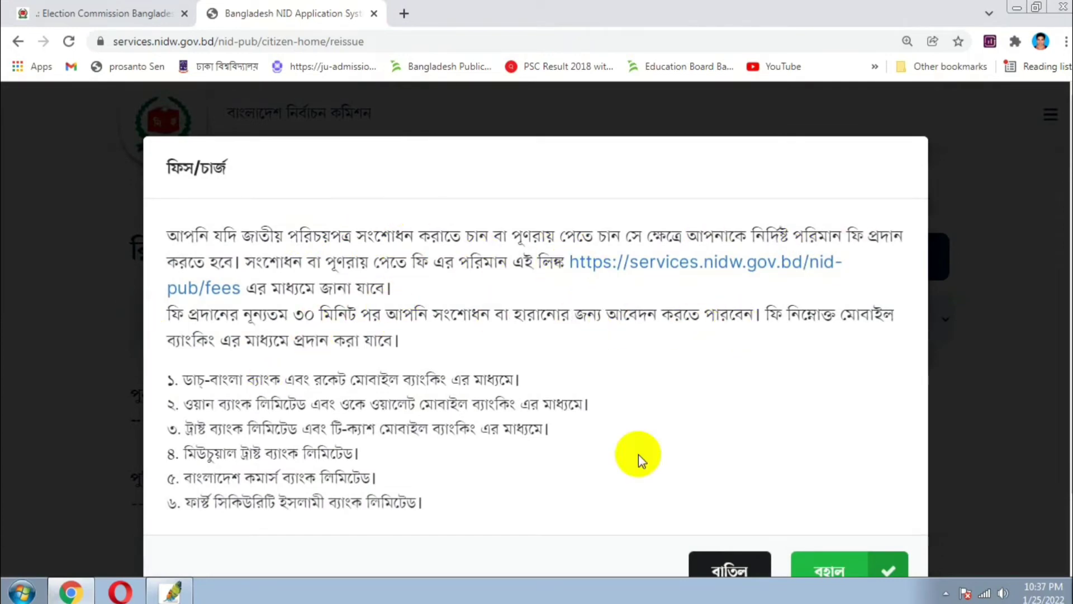
{"action": "scroll", "coordinate": [782, 475], "scroll_direction": "down", "scroll_amount": 2}
{"action": "left_click", "coordinate": [832, 490]}
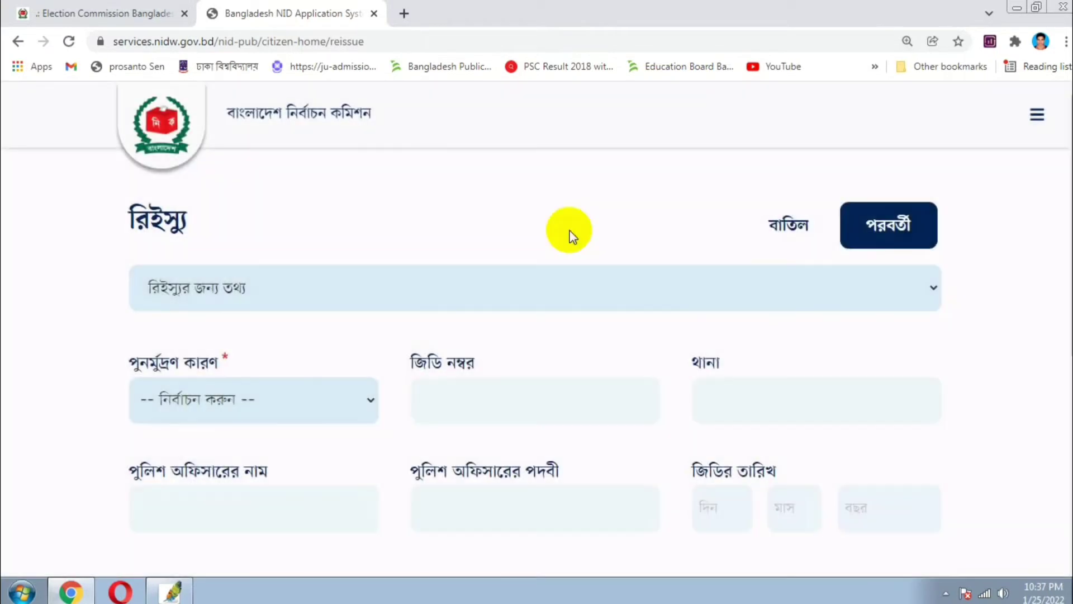
{"action": "scroll", "coordinate": [240, 339], "scroll_direction": "down", "scroll_amount": 2}
{"action": "left_click", "coordinate": [367, 320]}
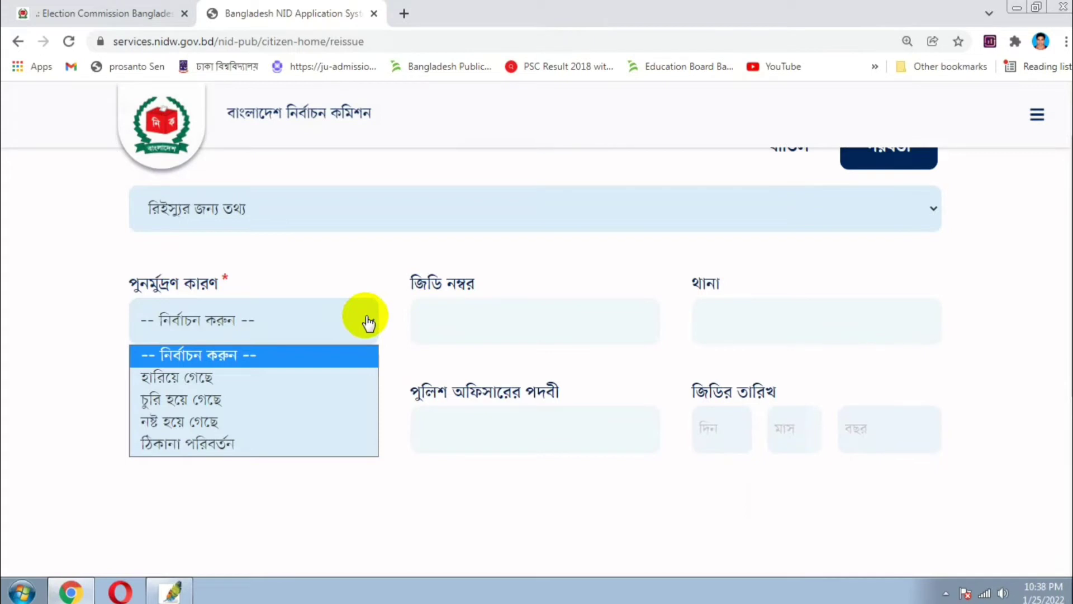
{"action": "left_click", "coordinate": [221, 377]}
{"action": "left_click", "coordinate": [513, 326]}
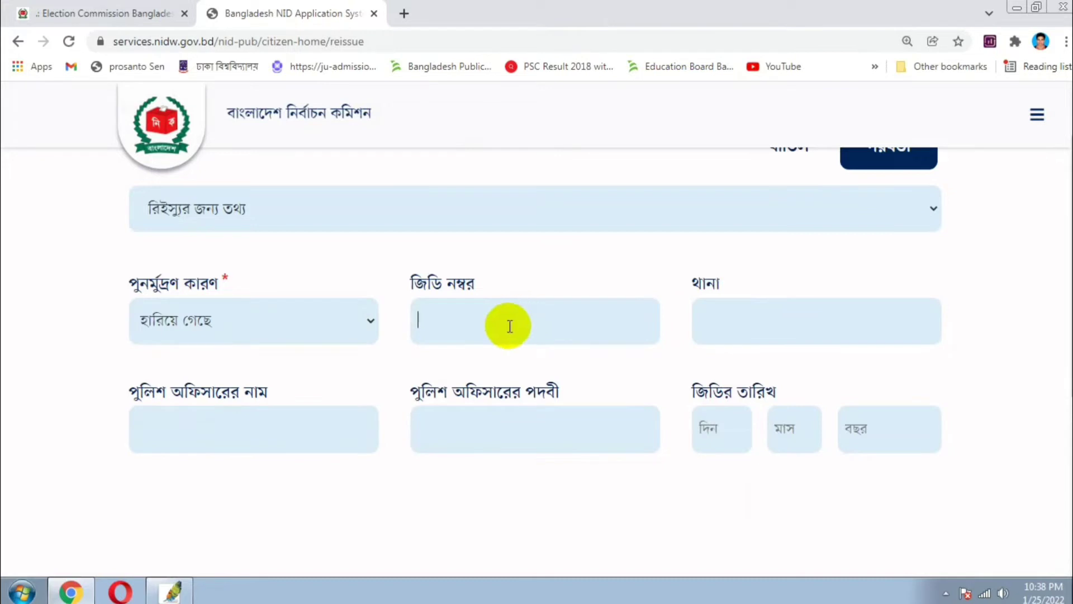
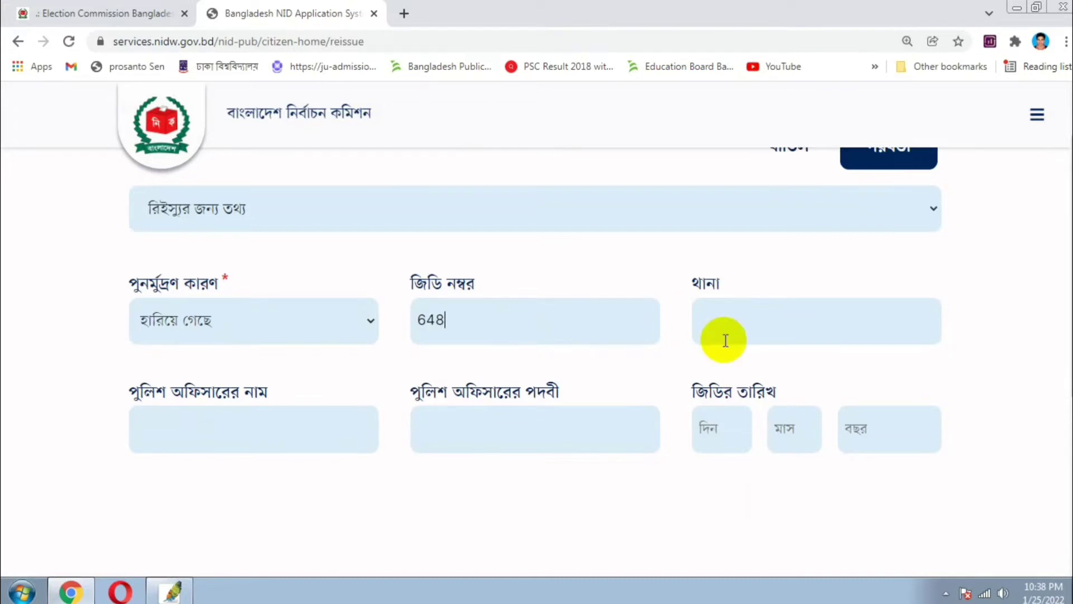
{"action": "left_click", "coordinate": [731, 321]}
{"action": "type", "text": "V"}
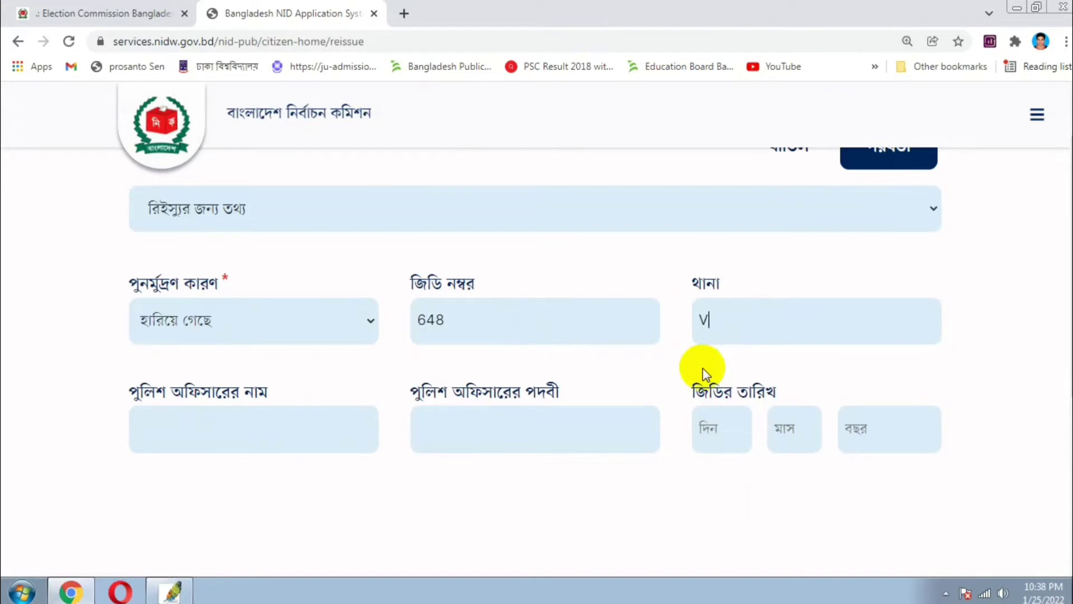
{"action": "key", "text": "BackSpace"}
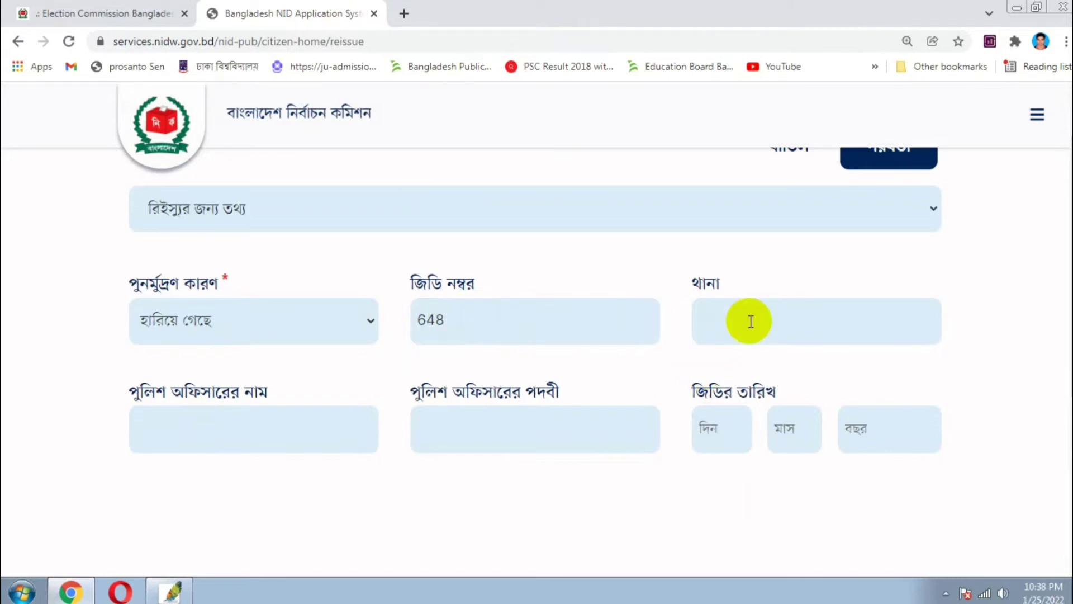
{"action": "left_click_drag", "start_coordinate": [460, 320], "coordinate": [397, 332]}
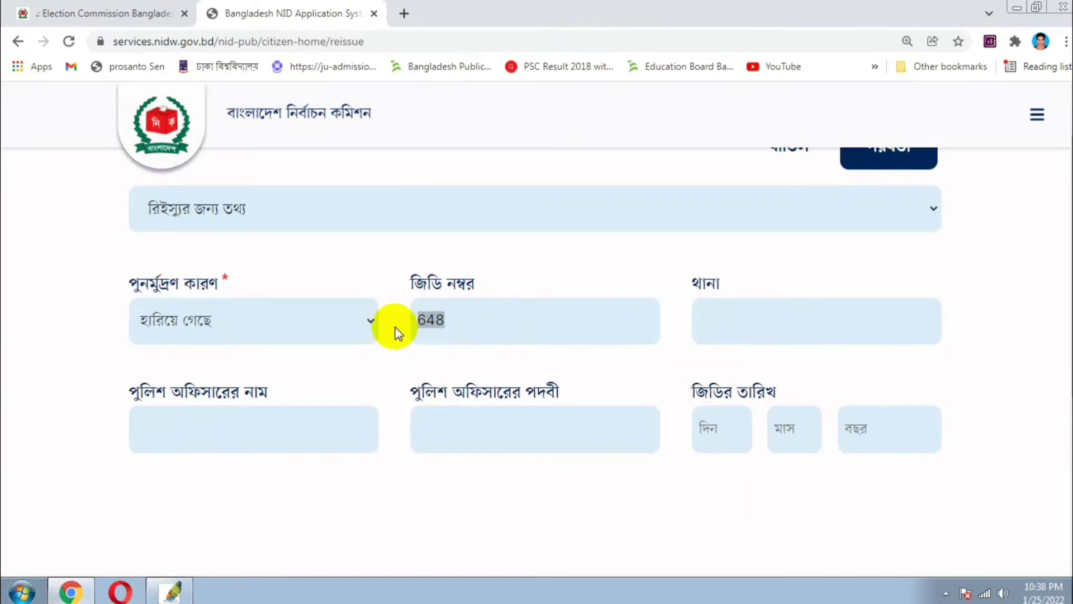
{"action": "left_click", "coordinate": [734, 319]}
{"action": "type", "text": "লাল"}
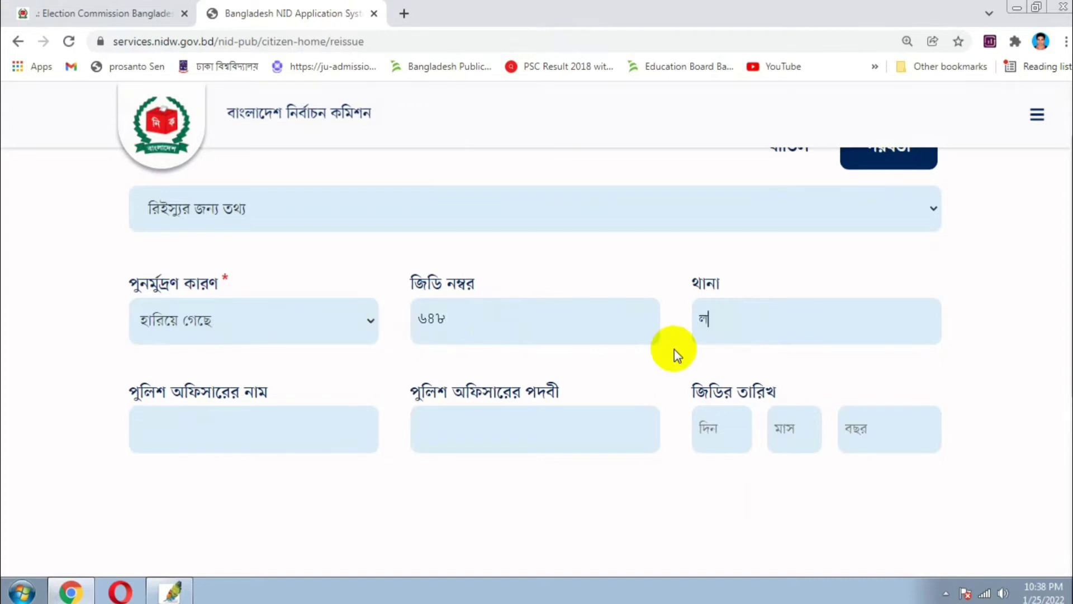
{"action": "type", "text": "মনিরহাট"}
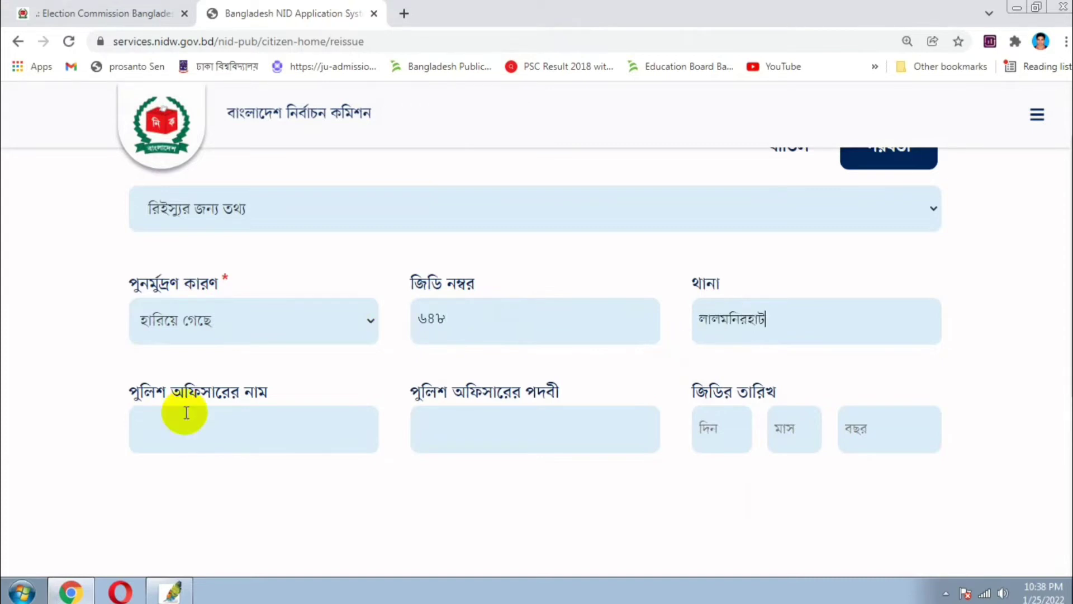
Enter the police officer's name and designation ডিউটি অফিসার
{"action": "left_click", "coordinate": [221, 440]}
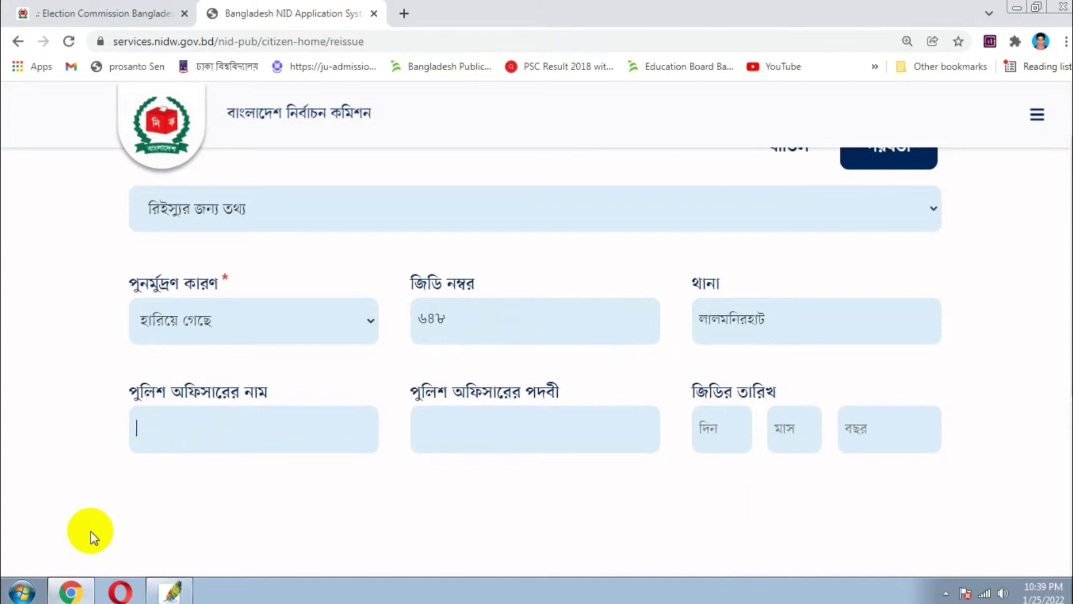
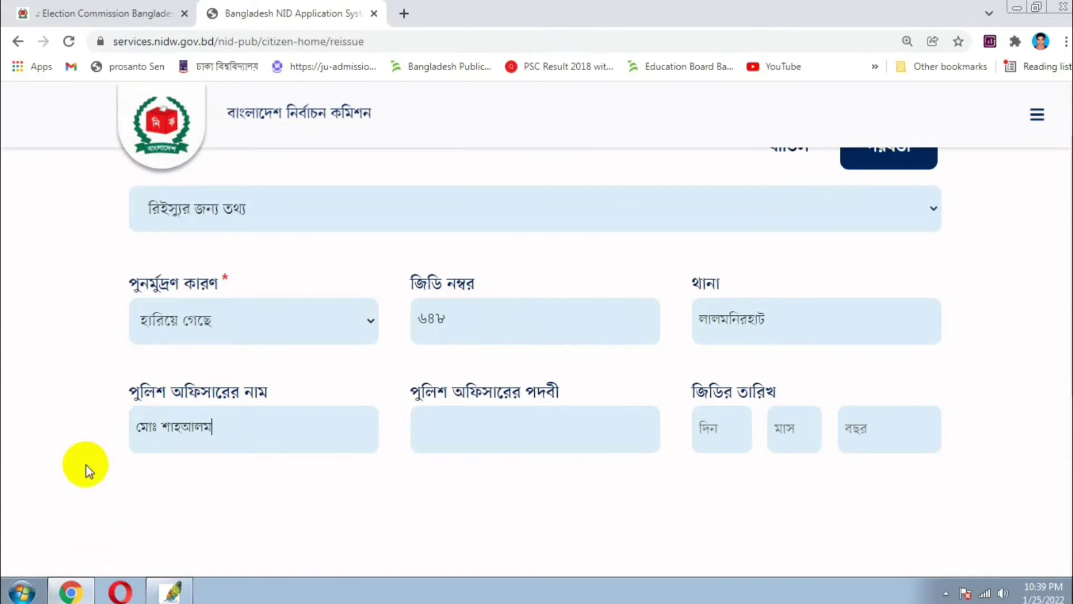
{"action": "left_click", "coordinate": [523, 437]}
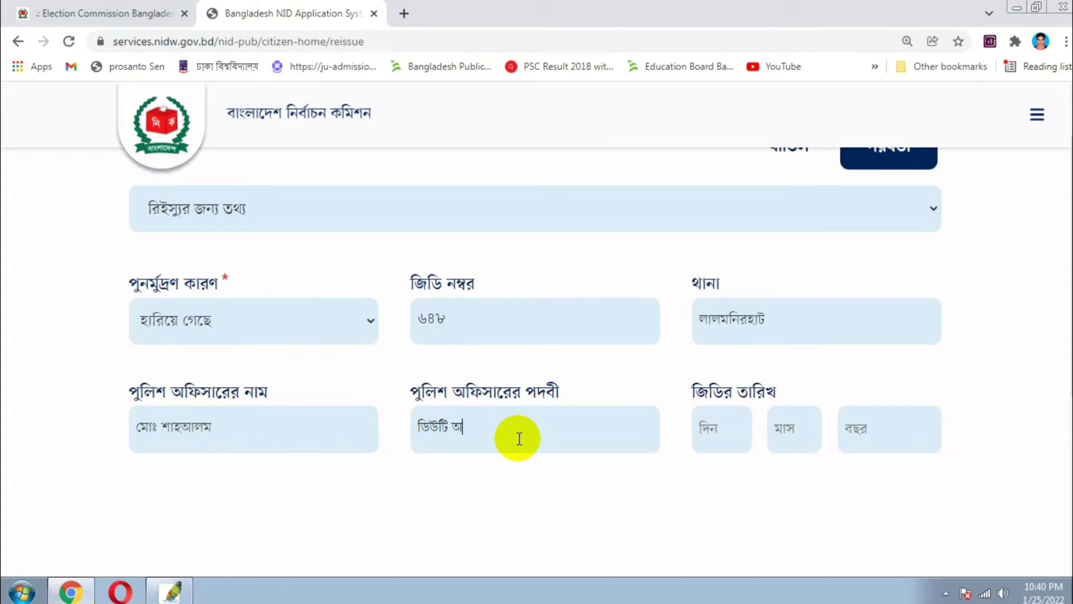
{"action": "type", "text": "র"}
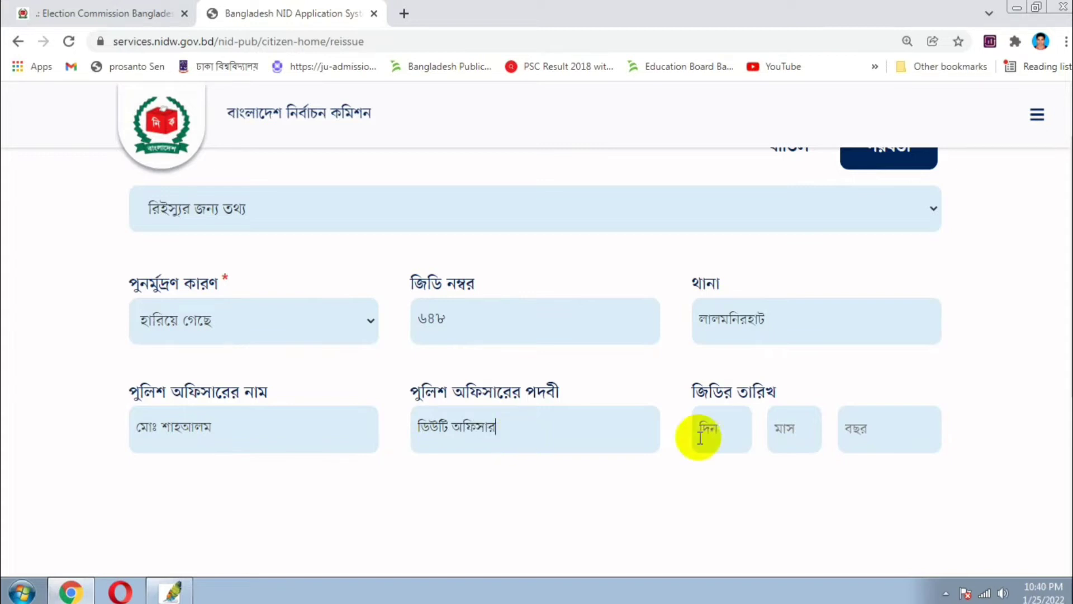
Enter the GD date as 14/11/2021
{"action": "left_click", "coordinate": [699, 437]}
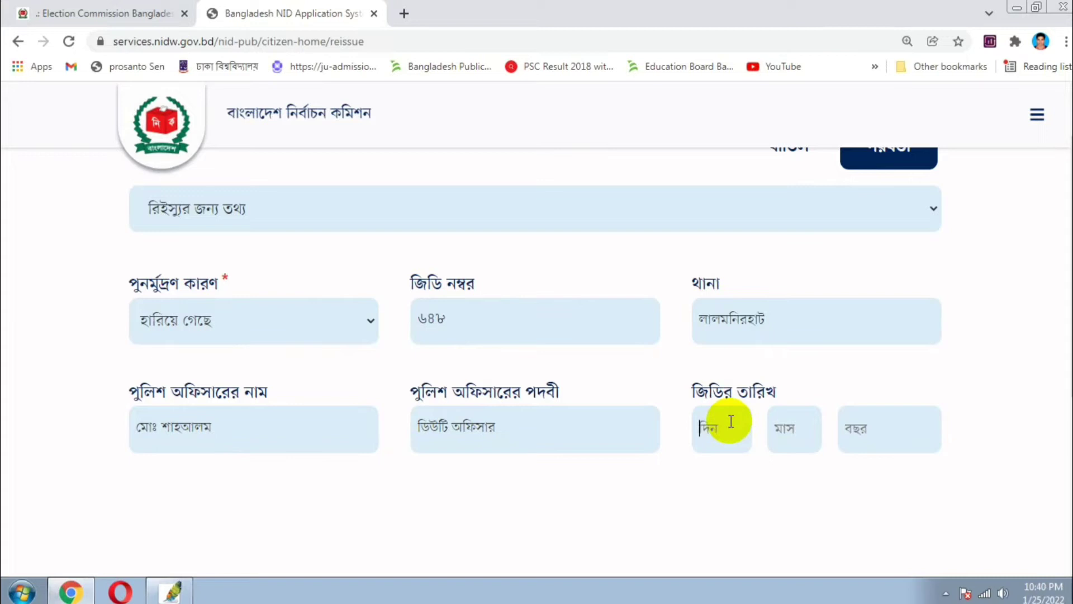
{"action": "left_click", "coordinate": [727, 418]}
{"action": "left_click", "coordinate": [726, 437]}
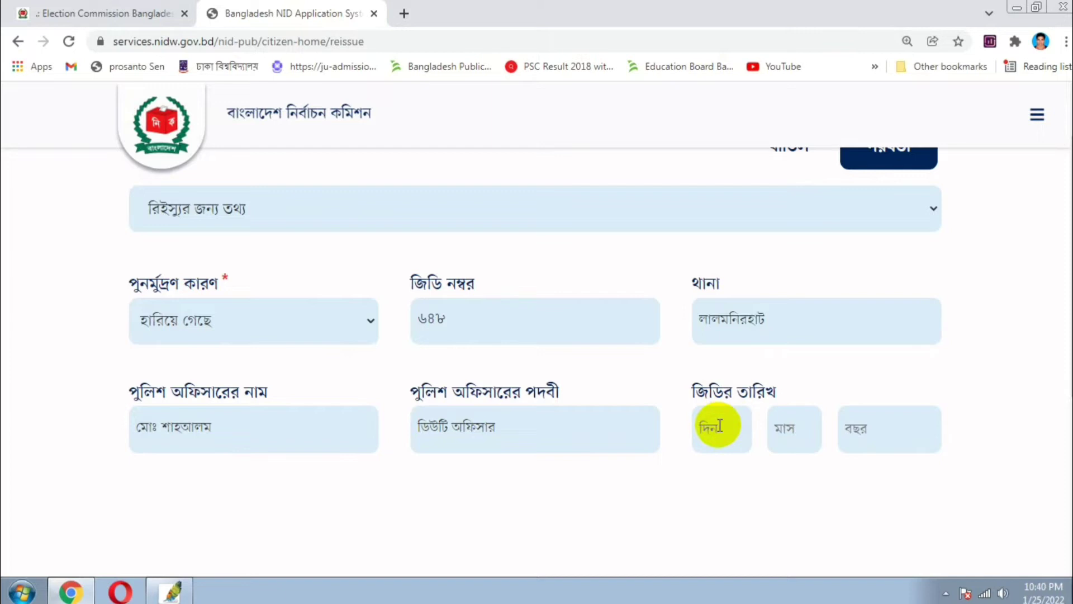
{"action": "type", "text": "14"}
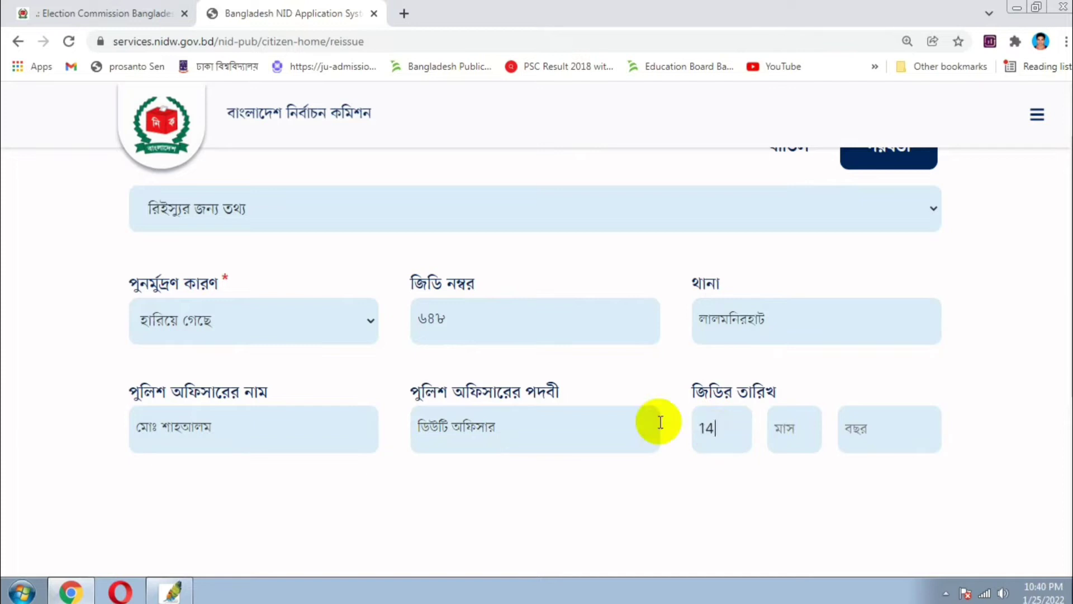
{"action": "left_click", "coordinate": [792, 434]}
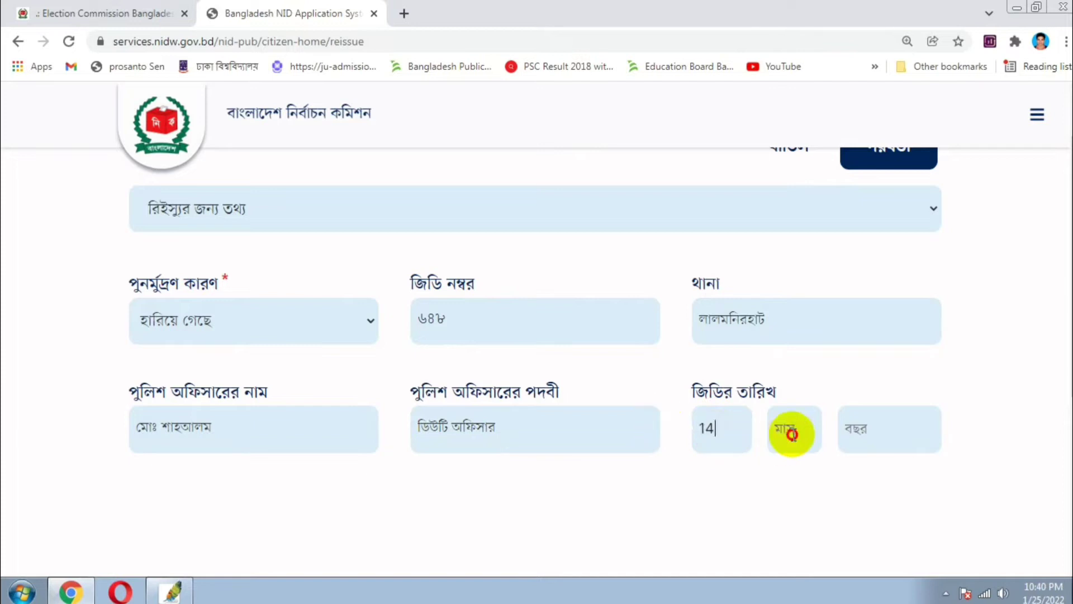
{"action": "type", "text": "11"}
{"action": "left_click", "coordinate": [848, 426]}
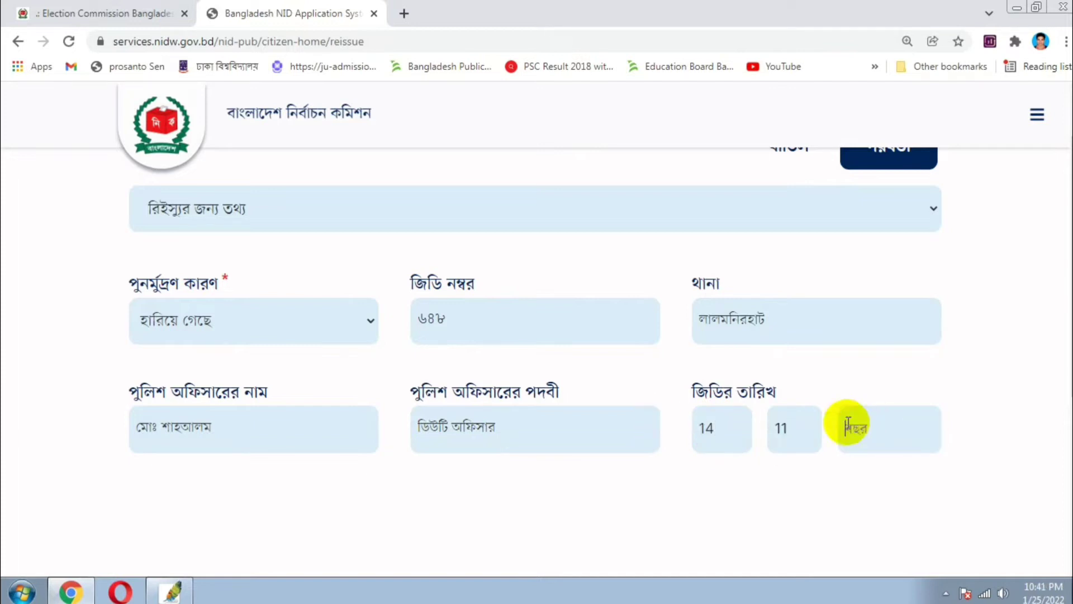
{"action": "type", "text": "2021"}
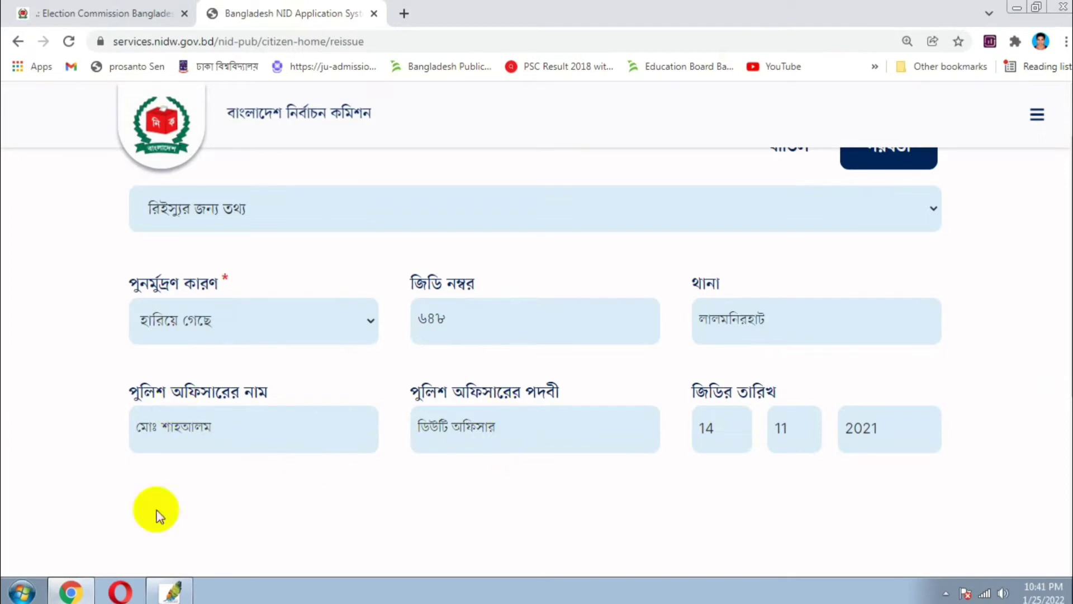
{"action": "scroll", "coordinate": [749, 313], "scroll_direction": "down", "scroll_amount": 1}
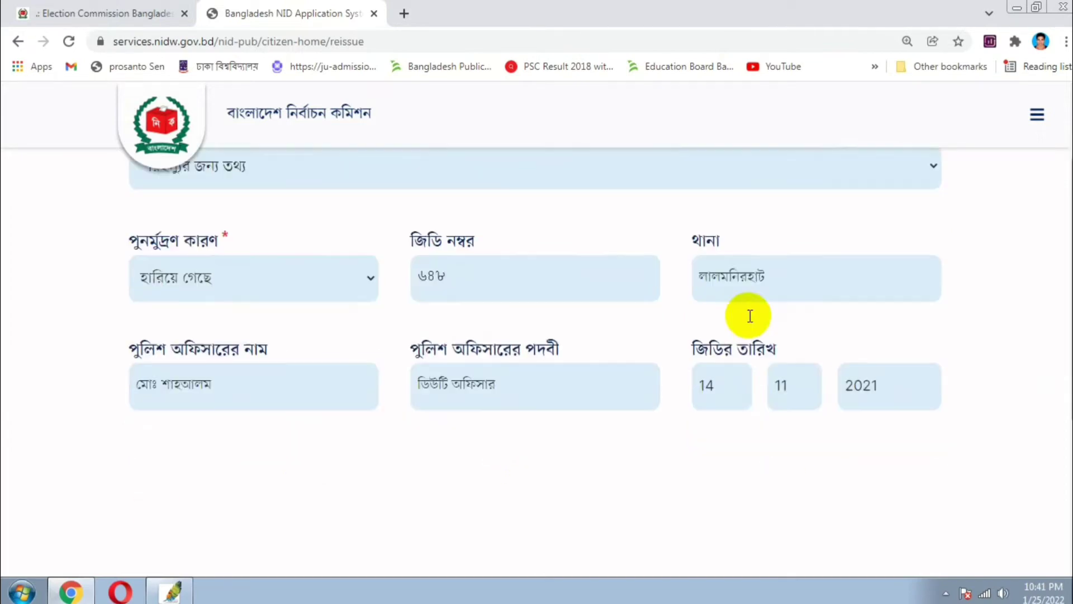
{"action": "scroll", "coordinate": [749, 307], "scroll_direction": "up", "scroll_amount": 2}
{"action": "left_click", "coordinate": [888, 228]}
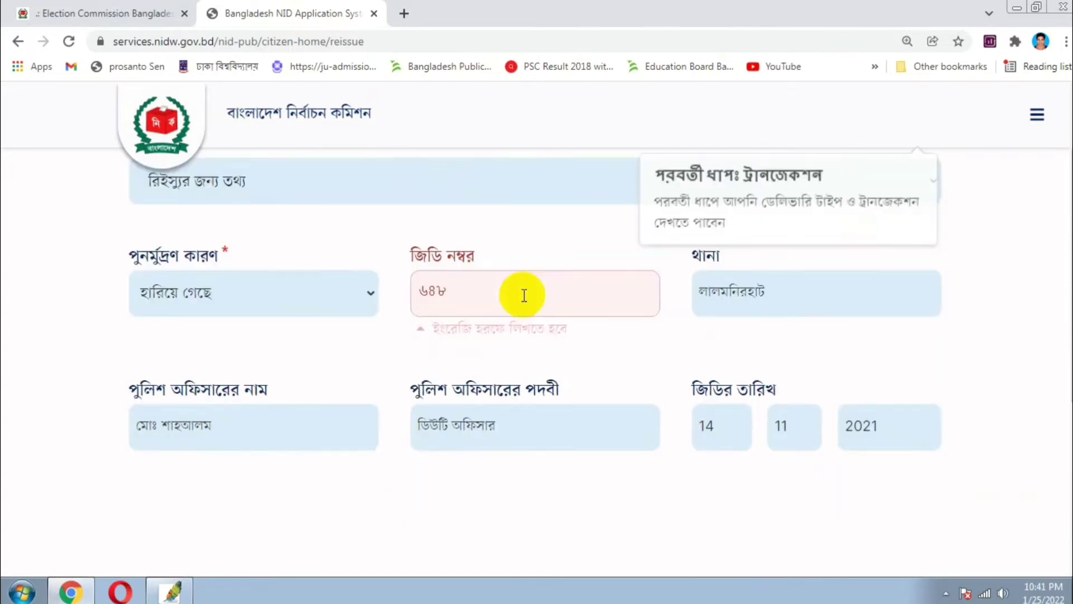
{"action": "left_click_drag", "start_coordinate": [472, 281], "coordinate": [401, 277]}
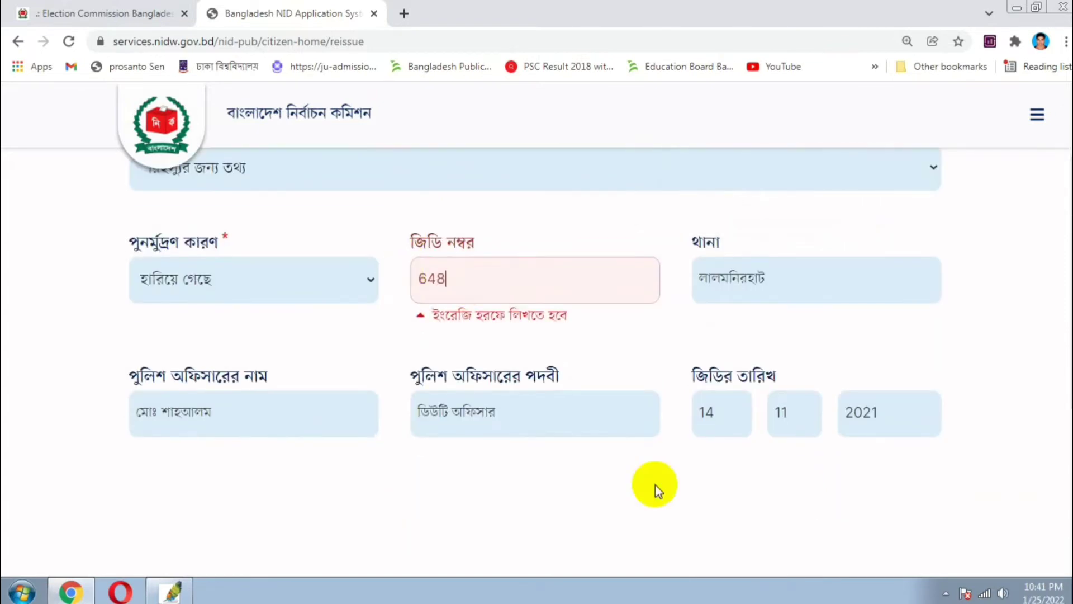
{"action": "scroll", "coordinate": [693, 357], "scroll_direction": "up", "scroll_amount": 3}
{"action": "left_click", "coordinate": [890, 190]}
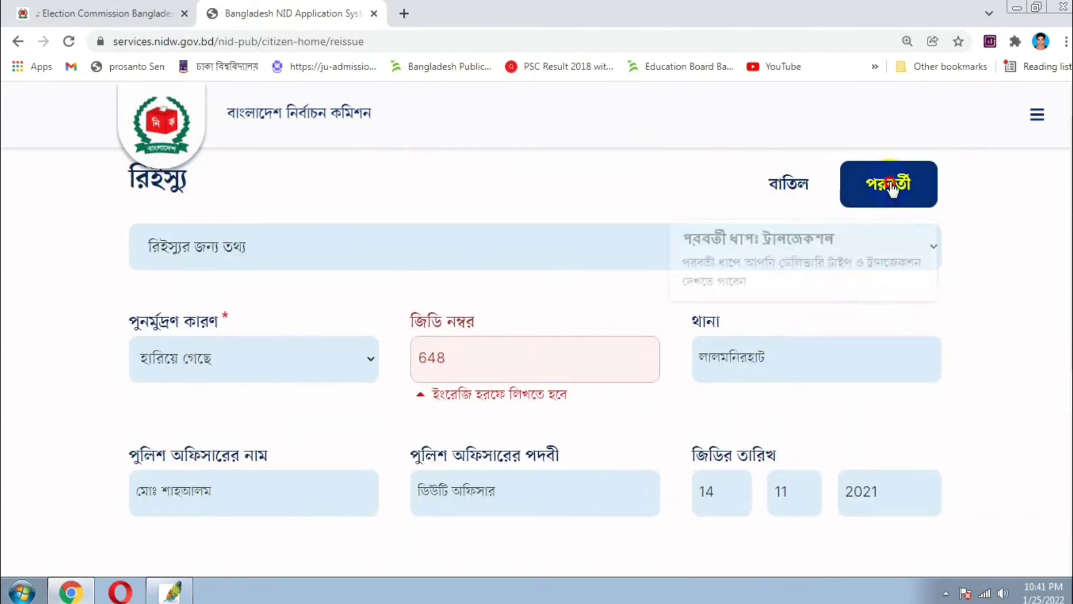
Keep রিইস্যু as the application type and Regular as the delivery type
{"action": "scroll", "coordinate": [442, 382], "scroll_direction": "down", "scroll_amount": 2}
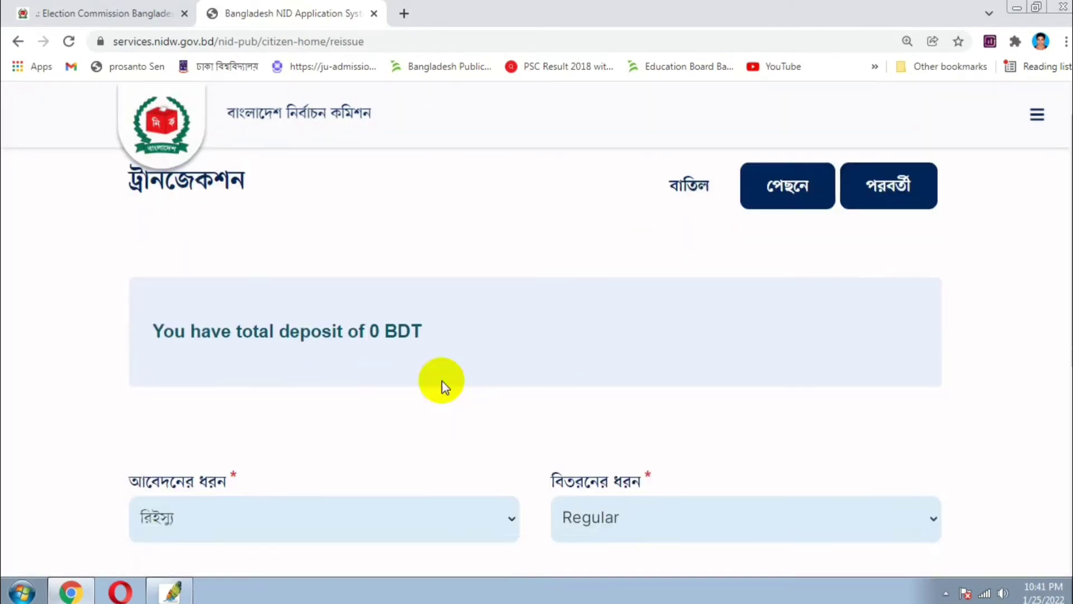
{"action": "left_click", "coordinate": [512, 487]}
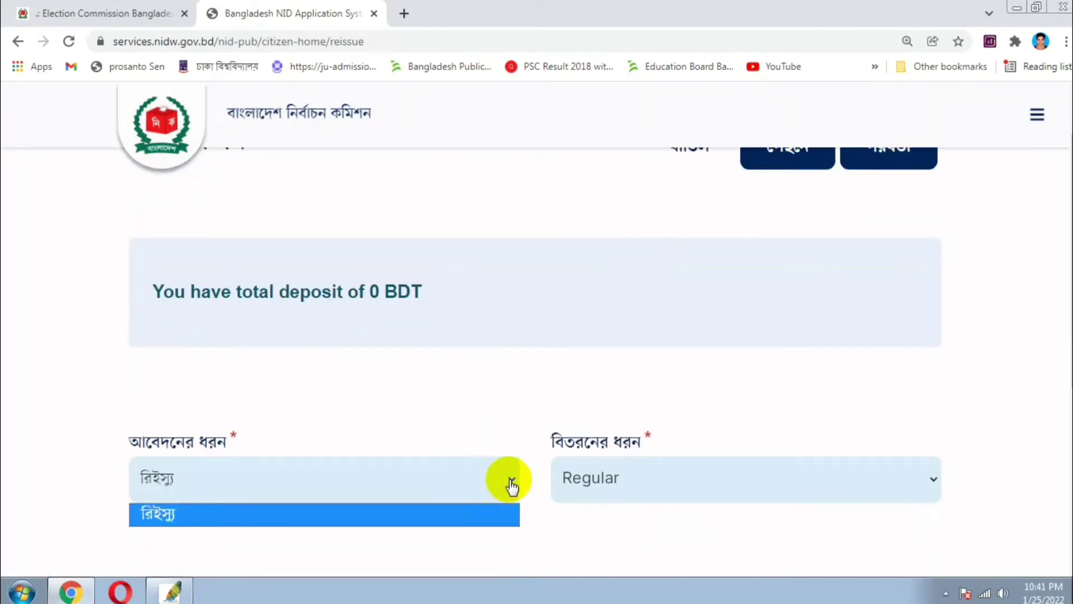
{"action": "left_click", "coordinate": [509, 482]}
{"action": "left_click", "coordinate": [920, 487]}
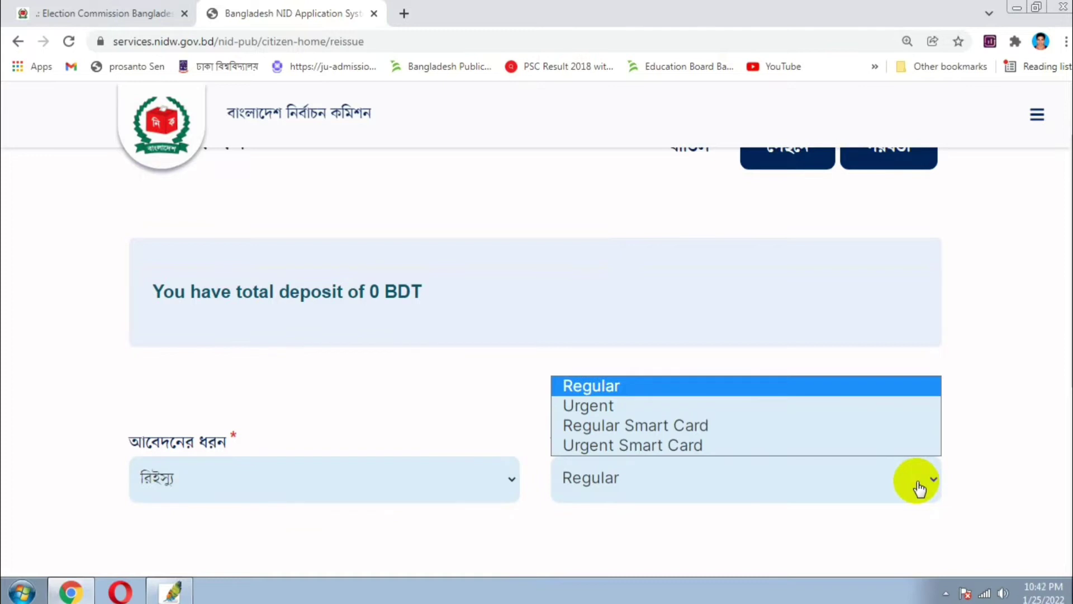
{"action": "left_click", "coordinate": [688, 466]}
{"action": "scroll", "coordinate": [744, 319], "scroll_direction": "down", "scroll_amount": 1}
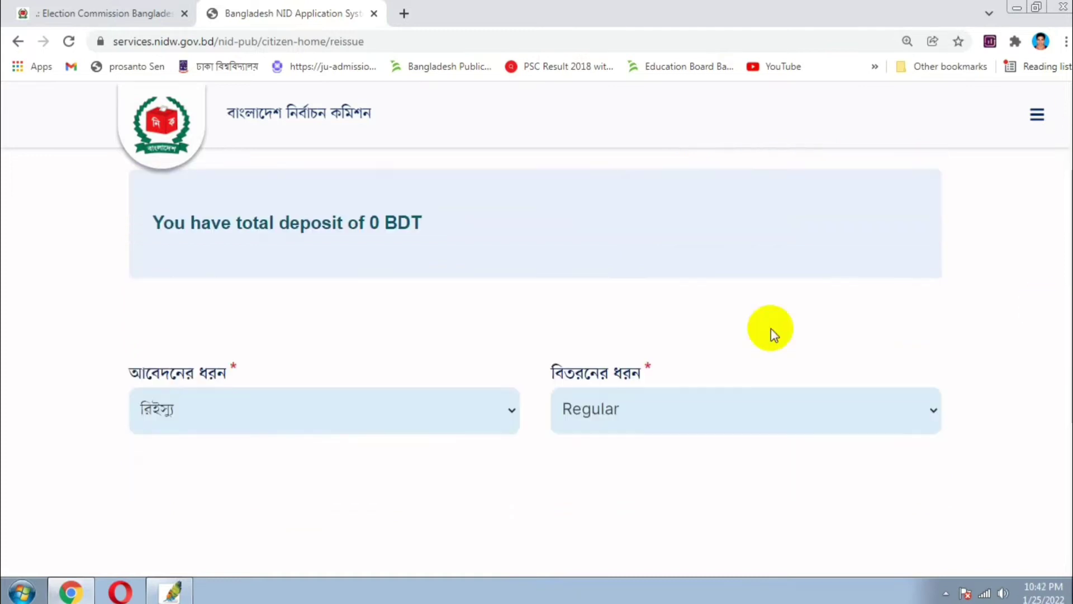
{"action": "scroll", "coordinate": [603, 293], "scroll_direction": "up", "scroll_amount": 2}
{"action": "scroll", "coordinate": [848, 336], "scroll_direction": "down", "scroll_amount": 1}
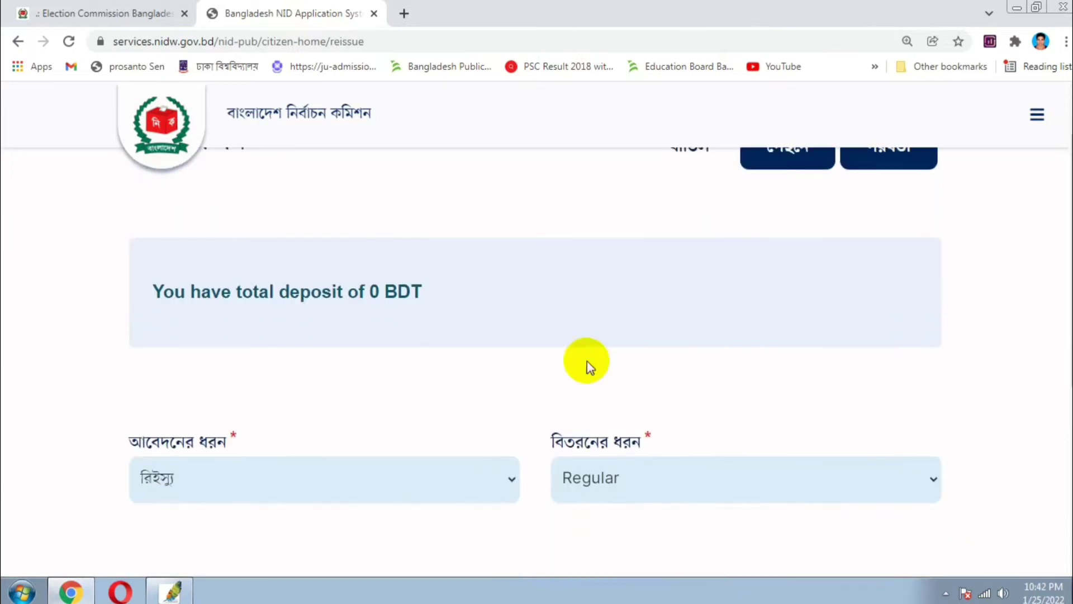
{"action": "scroll", "coordinate": [602, 324], "scroll_direction": "up", "scroll_amount": 1}
{"action": "scroll", "coordinate": [928, 419], "scroll_direction": "down", "scroll_amount": 2}
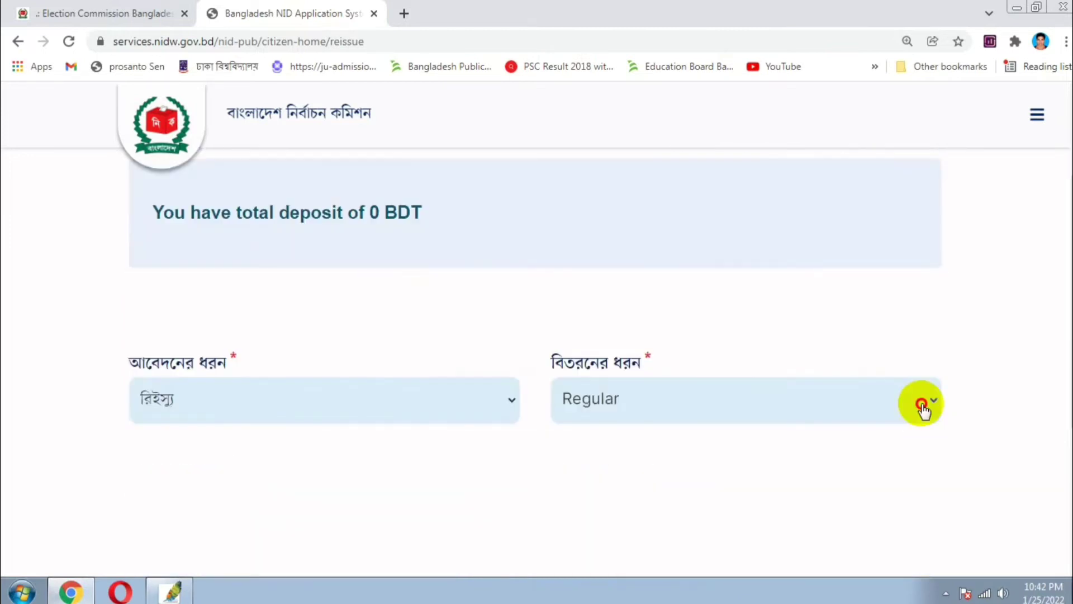
{"action": "left_click", "coordinate": [923, 411]}
{"action": "left_click", "coordinate": [924, 411]}
{"action": "left_click", "coordinate": [923, 411]}
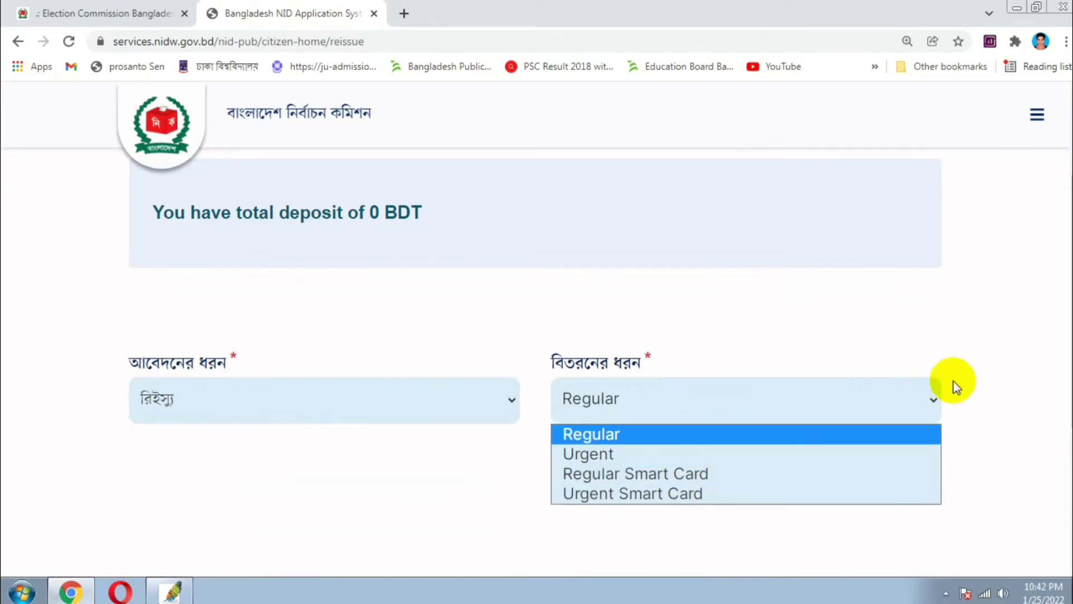
Check the unpaid 230-taka reissue fee warning, go back, and proceed to transaction again
{"action": "scroll", "coordinate": [951, 361], "scroll_direction": "up", "scroll_amount": 3}
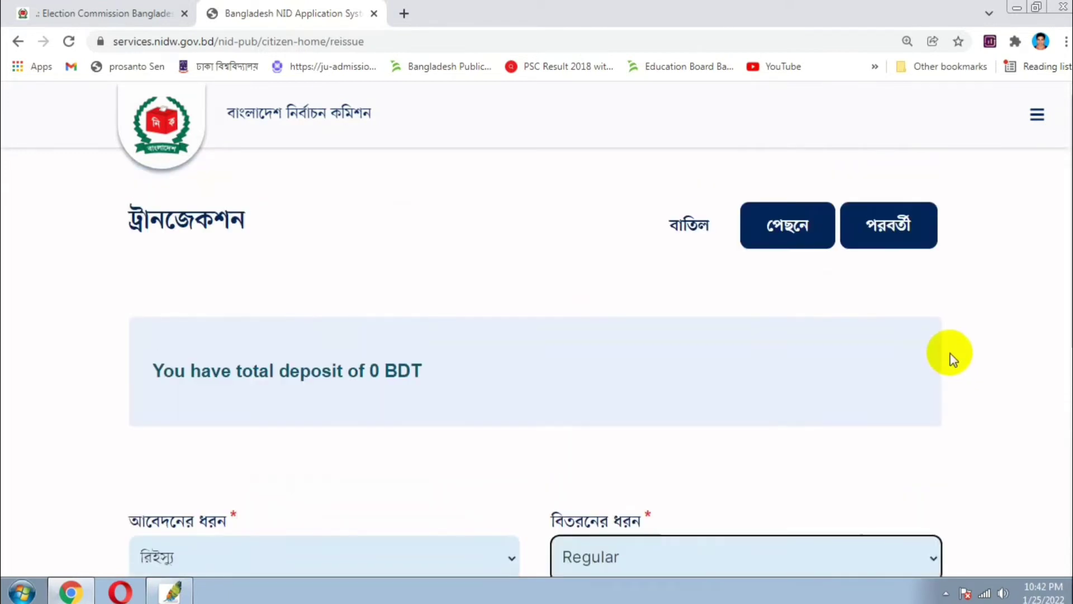
{"action": "left_click", "coordinate": [886, 238]}
{"action": "left_click", "coordinate": [363, 285]}
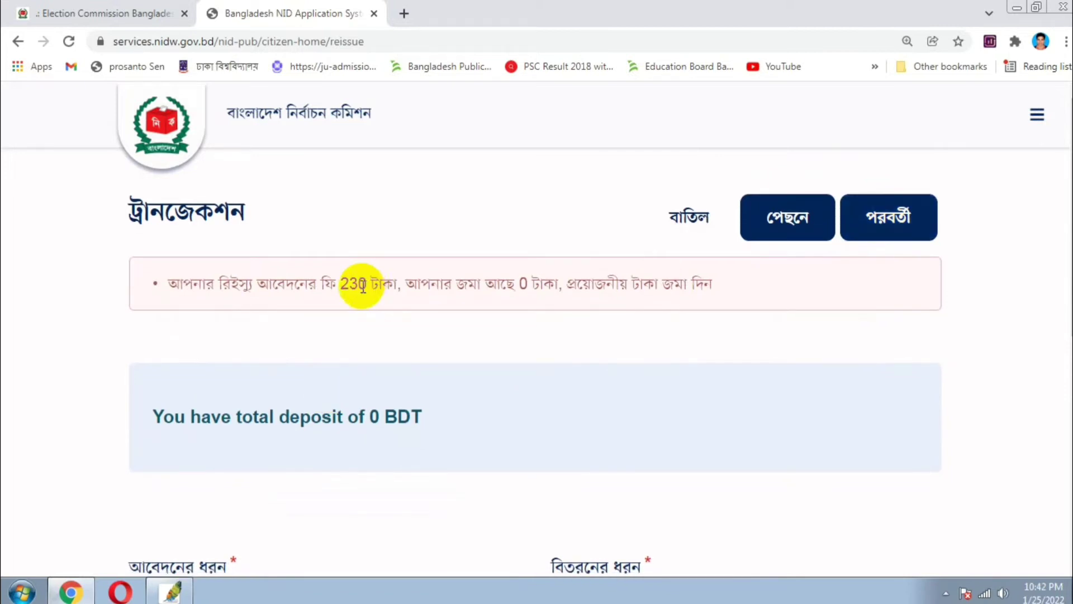
{"action": "left_click", "coordinate": [790, 230]}
{"action": "scroll", "coordinate": [515, 239], "scroll_direction": "down", "scroll_amount": 2}
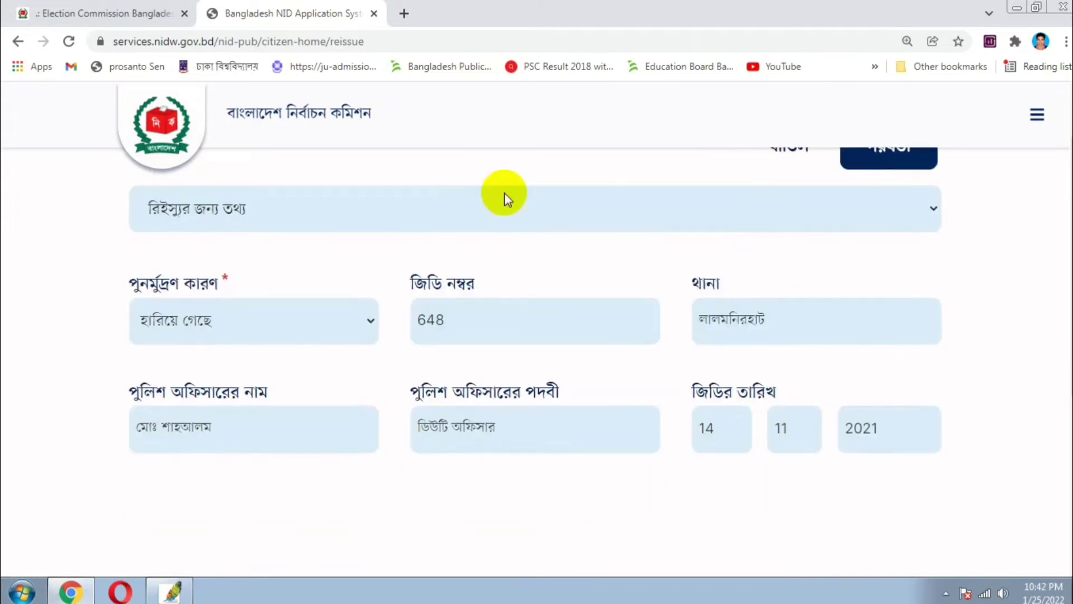
{"action": "scroll", "coordinate": [858, 175], "scroll_direction": "up", "scroll_amount": 2}
{"action": "left_click", "coordinate": [886, 229]}
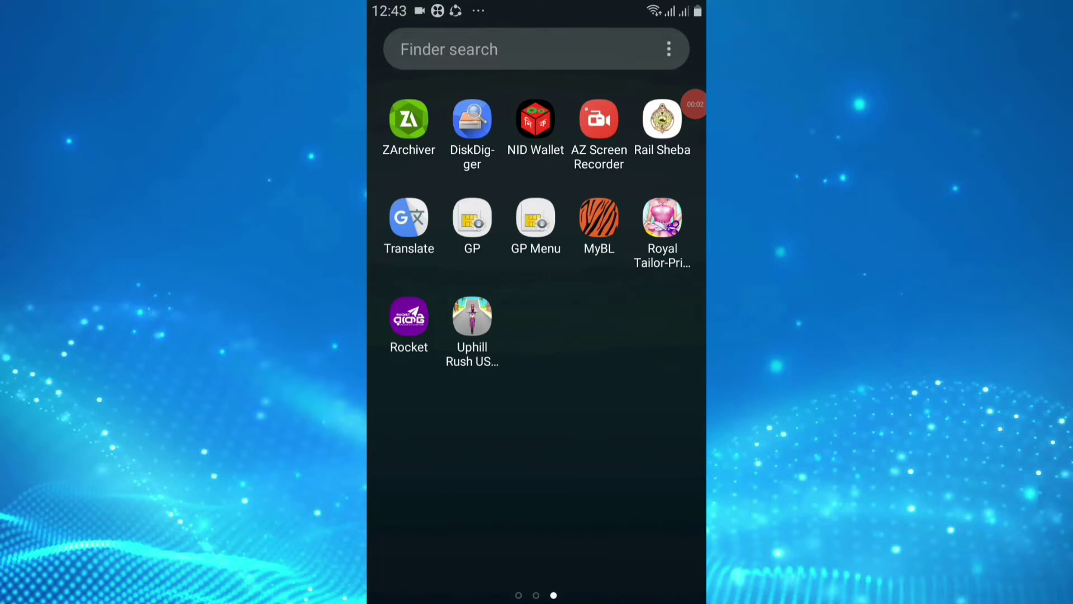
Find Rocket among the app drawer pages and launch it
{"action": "left_click_drag", "start_coordinate": [448, 392], "coordinate": [643, 391]}
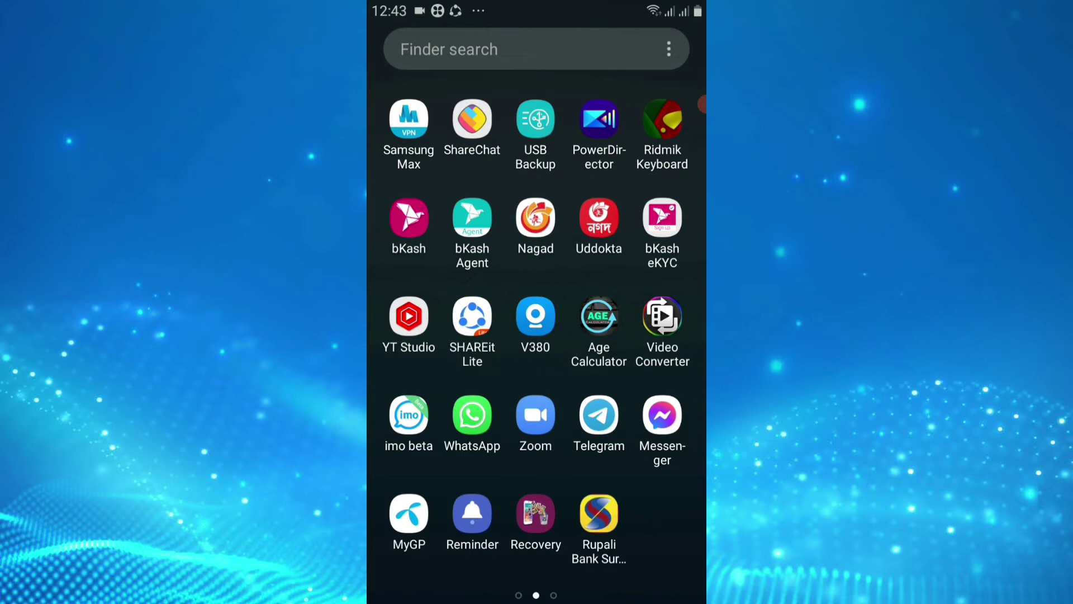
{"action": "left_click_drag", "start_coordinate": [643, 391], "coordinate": [448, 391]}
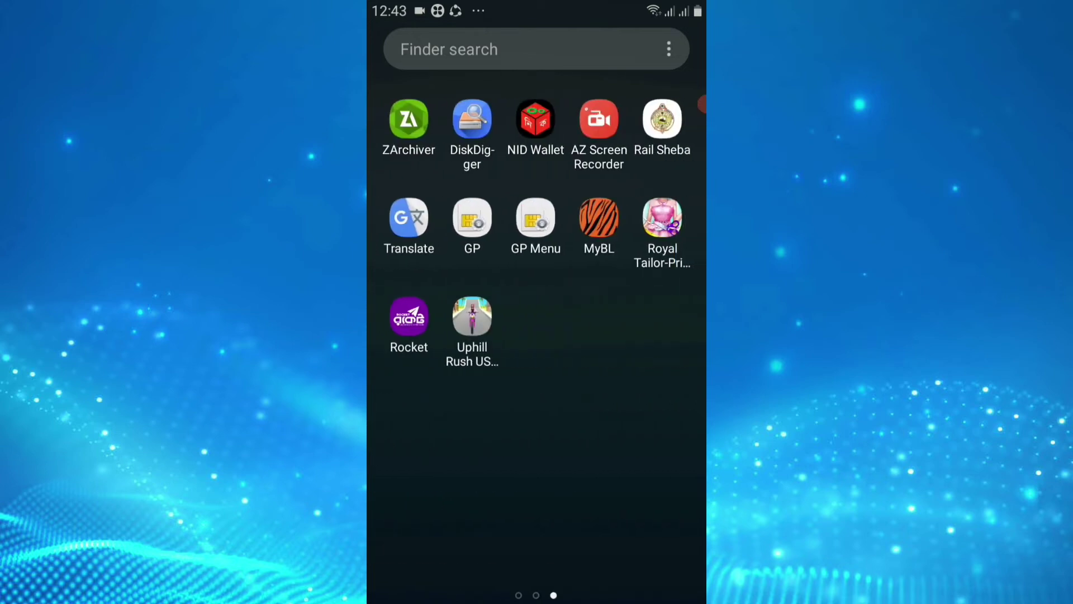
{"action": "left_click", "coordinate": [408, 316]}
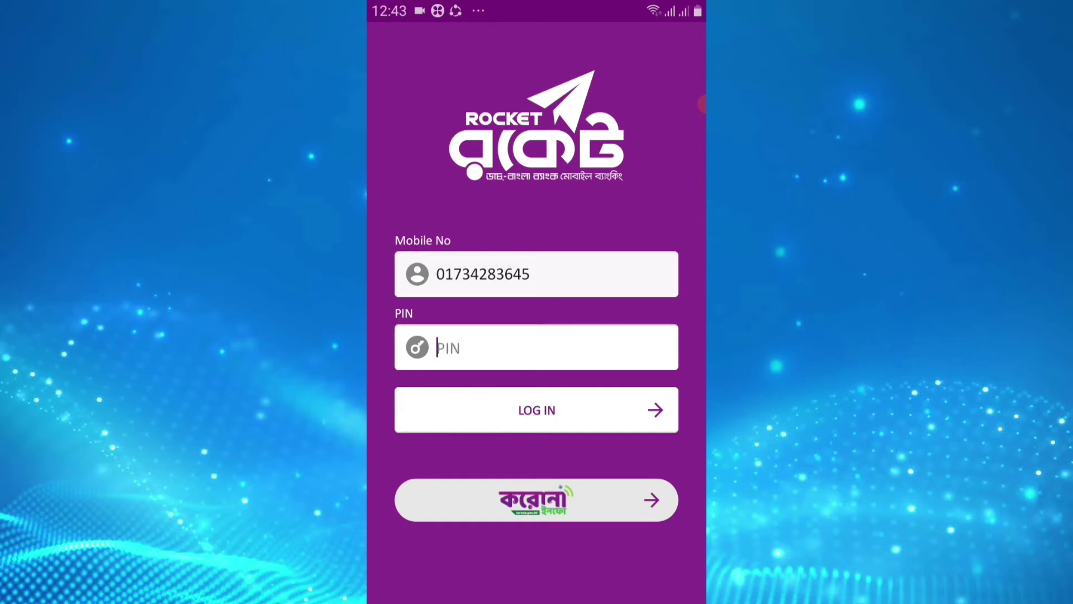
Log in to the Rocket account with the PIN
{"action": "left_click", "coordinate": [536, 348]}
{"action": "left_click", "coordinate": [400, 583]}
{"action": "type", "text": "1"}
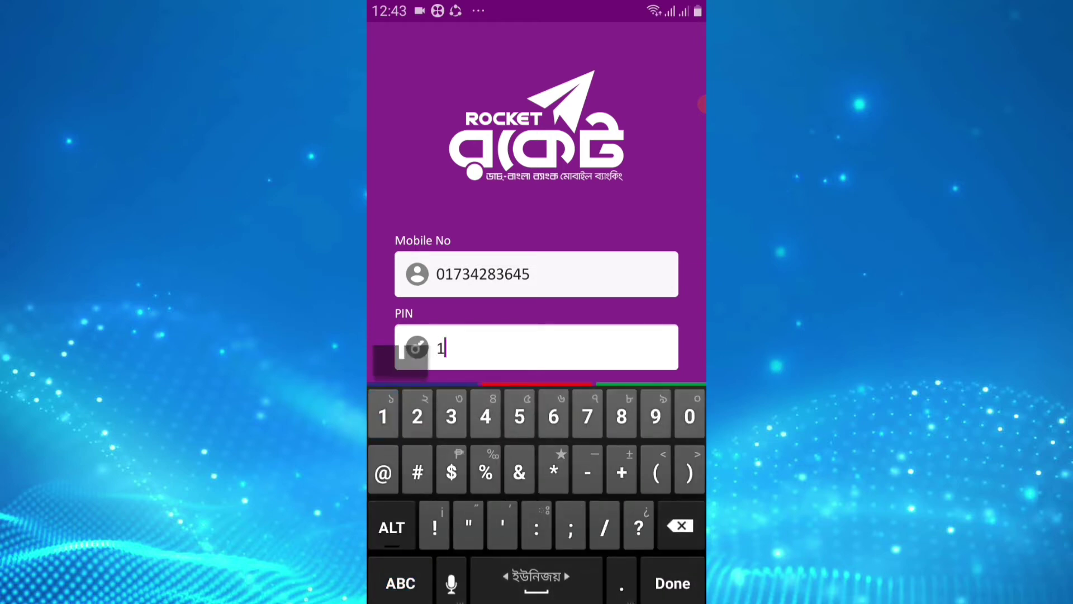
{"action": "left_click", "coordinate": [537, 305]}
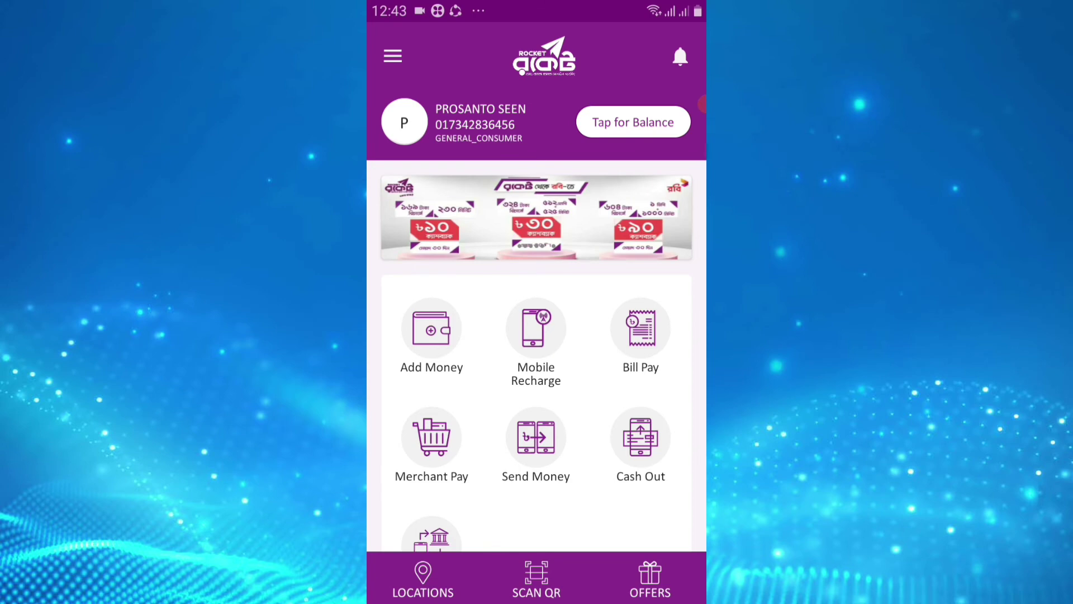
Open Bill Pay and select biller EC Bangladesh by searching ID 1000
{"action": "left_click", "coordinate": [641, 336]}
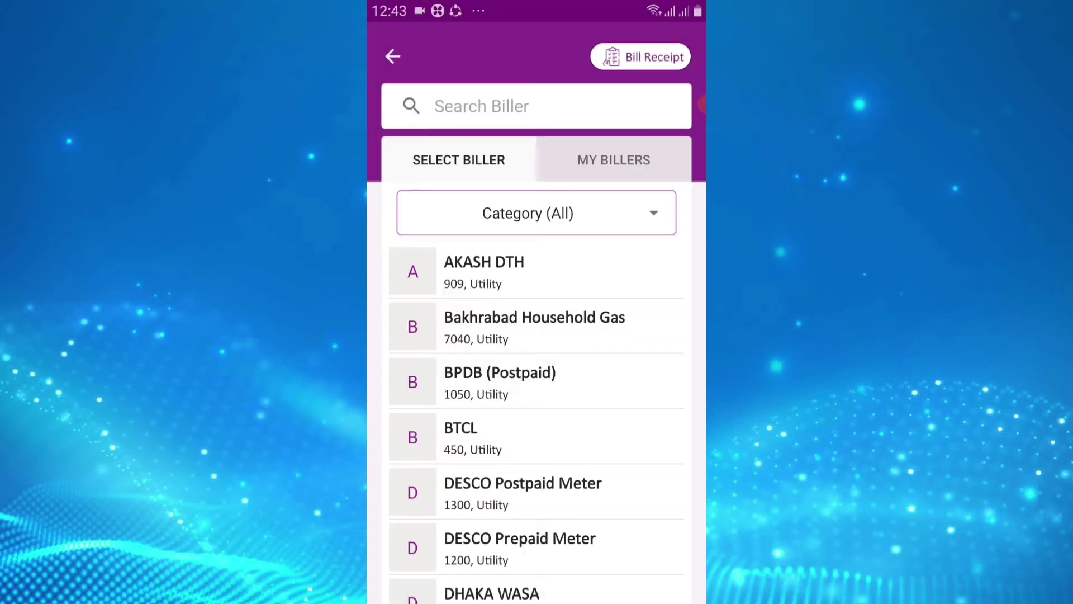
{"action": "left_click", "coordinate": [536, 106]}
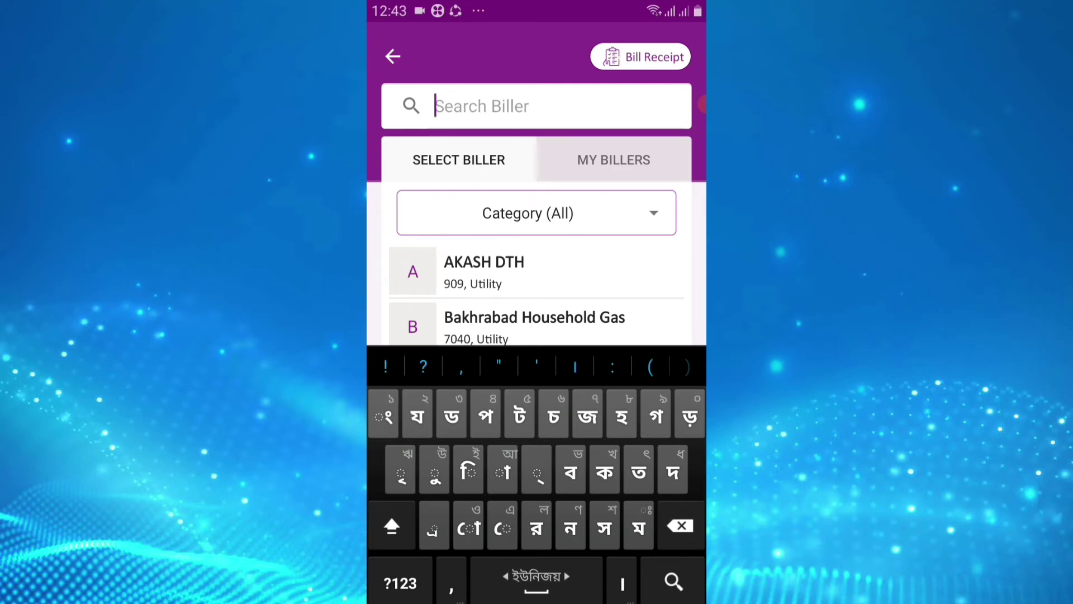
{"action": "type", "text": "1"}
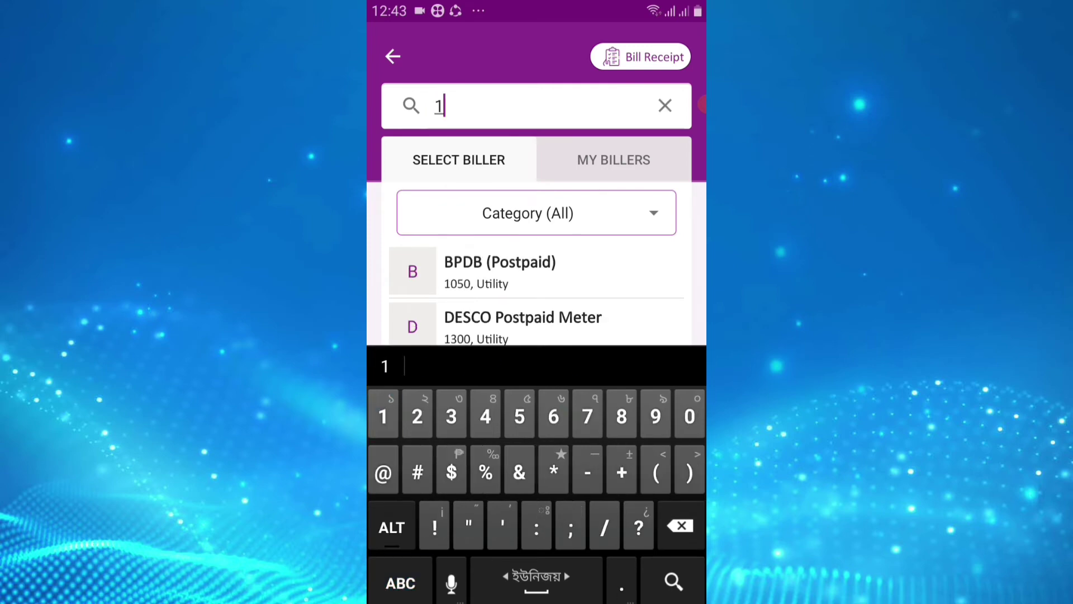
{"action": "type", "text": "000"}
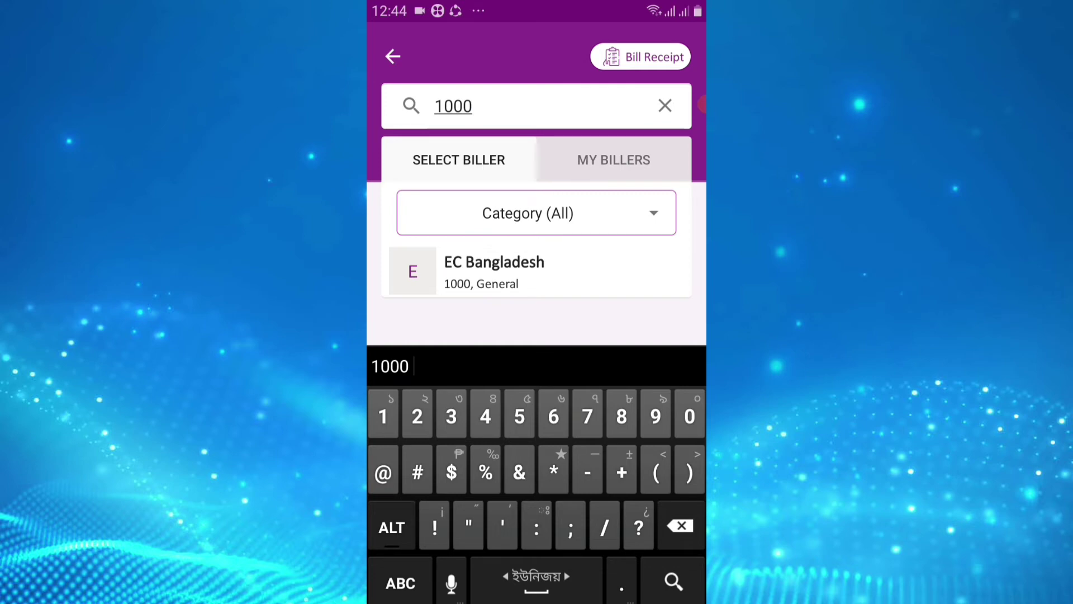
{"action": "left_click", "coordinate": [494, 271]}
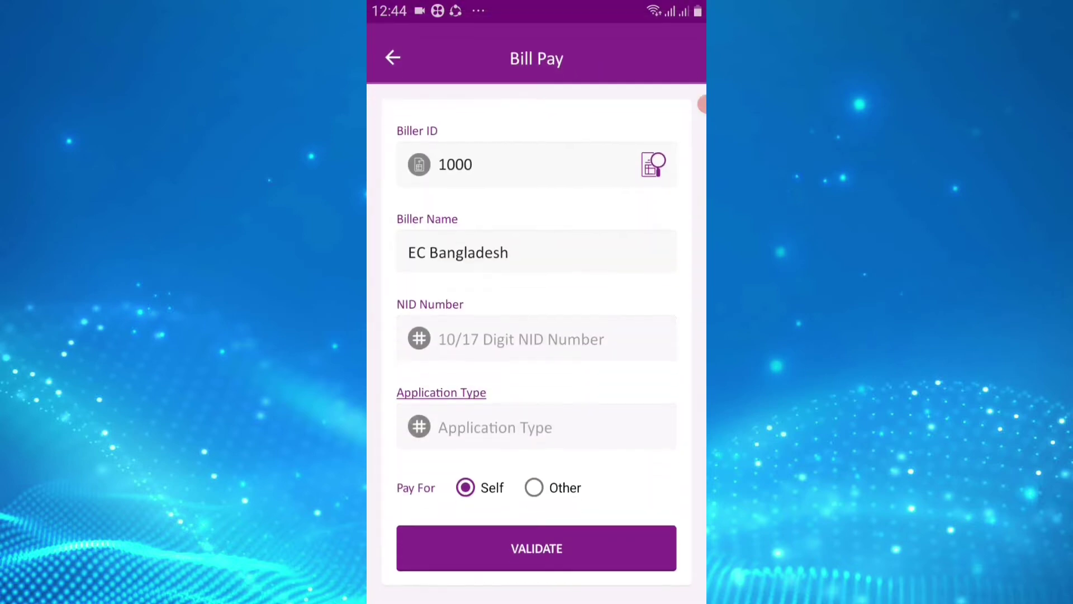
Enter the applicant's NID number in the bill form
{"action": "left_click", "coordinate": [498, 338]}
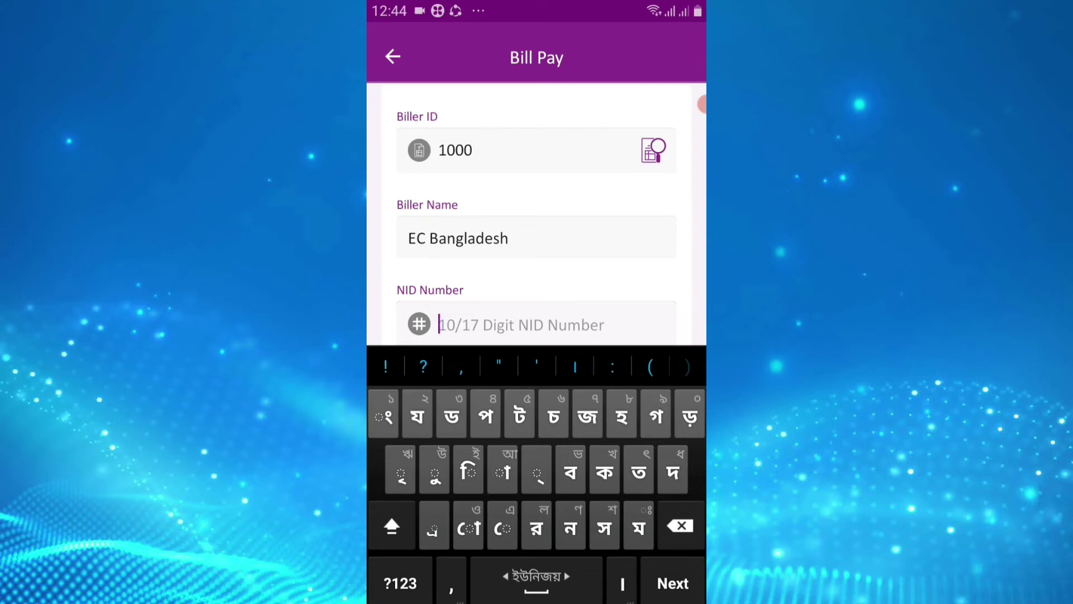
{"action": "left_click", "coordinate": [401, 583]}
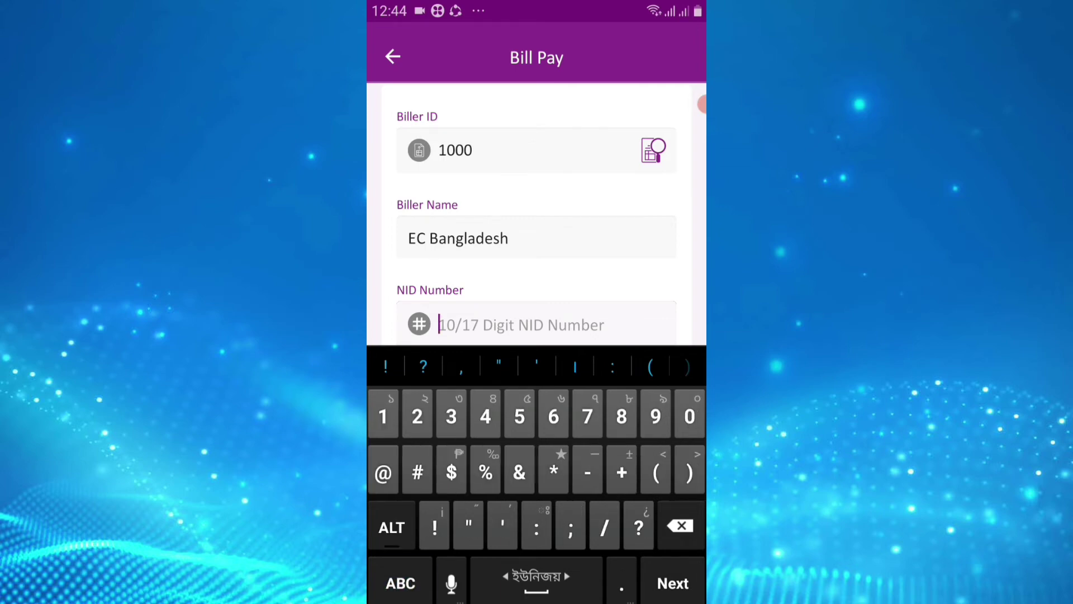
{"action": "left_click", "coordinate": [553, 417]}
{"action": "left_click", "coordinate": [486, 416]}
{"action": "left_click", "coordinate": [486, 417]}
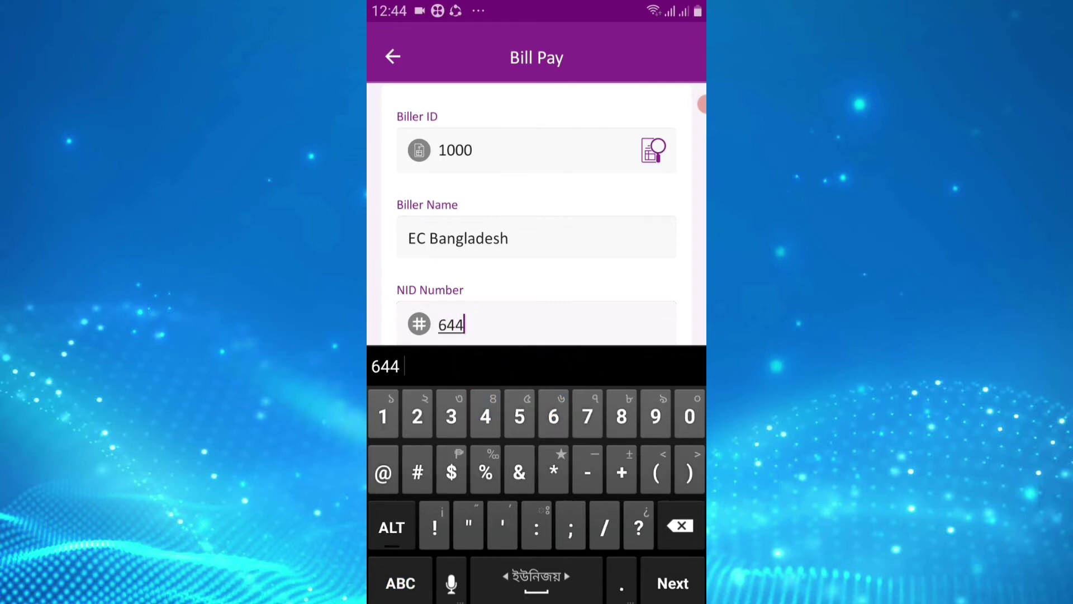
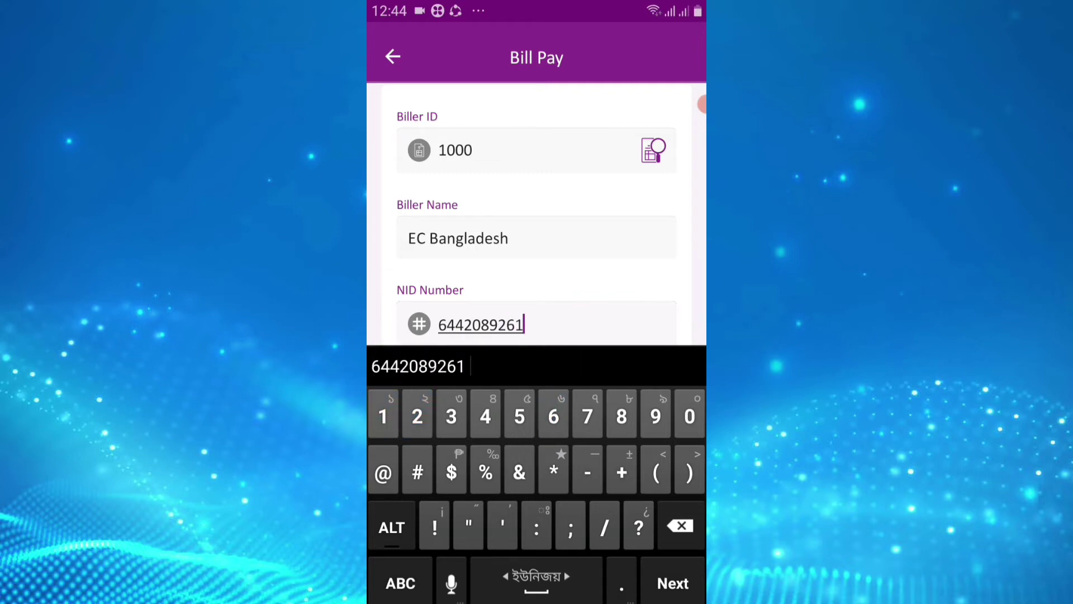
Set application type 1, pay for another with the beneficiary's mobile number, and validate Tk 230
{"action": "scroll", "coordinate": [537, 214], "scroll_direction": "down", "scroll_amount": 3}
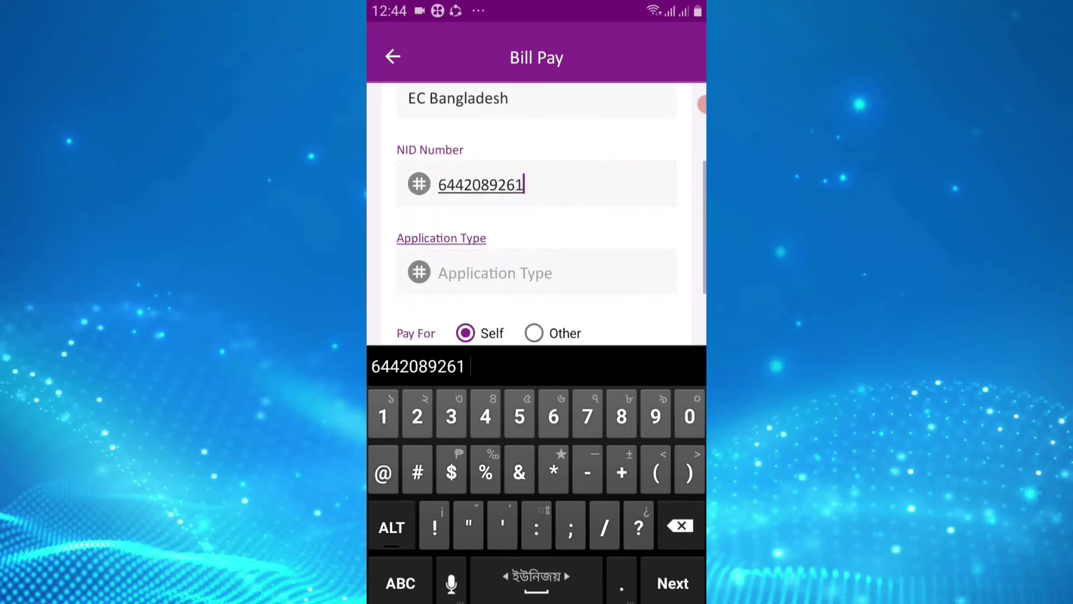
{"action": "left_click", "coordinate": [495, 228]}
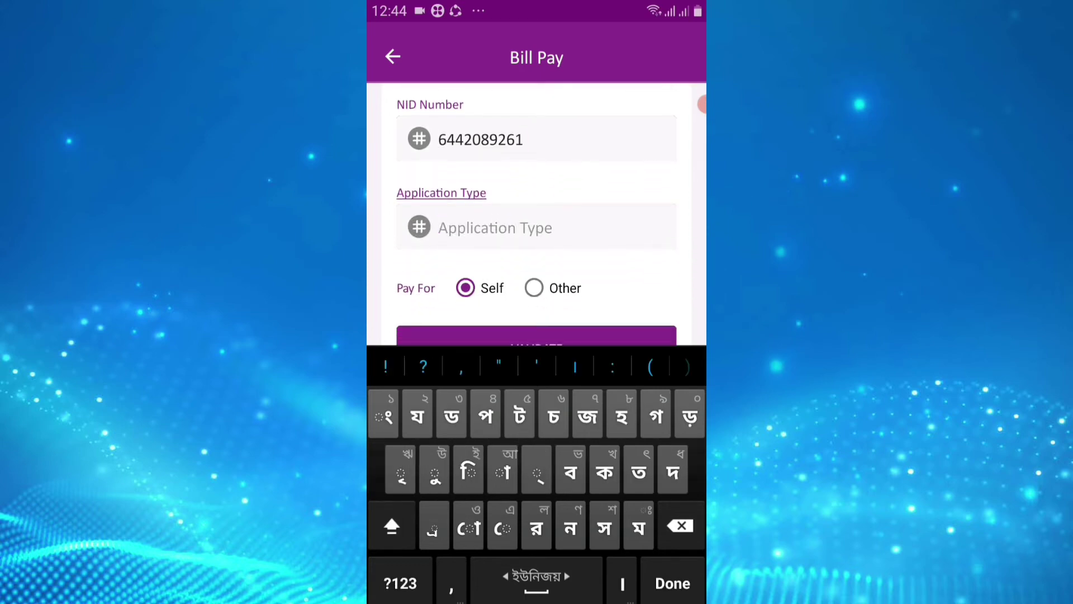
{"action": "type", "text": "1"}
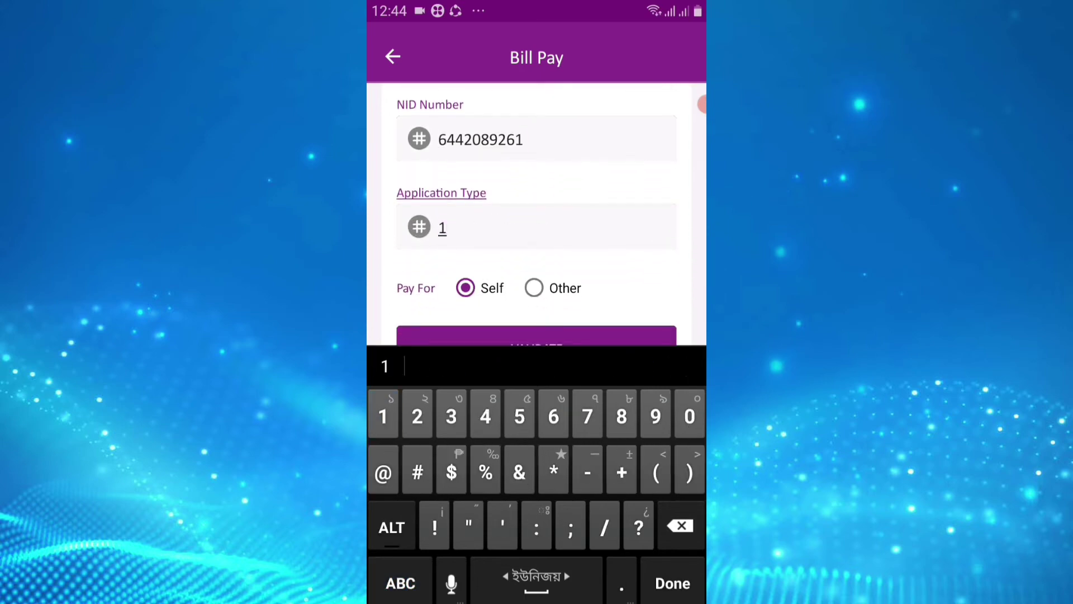
{"action": "left_click", "coordinate": [534, 231]}
{"action": "left_click", "coordinate": [492, 312]}
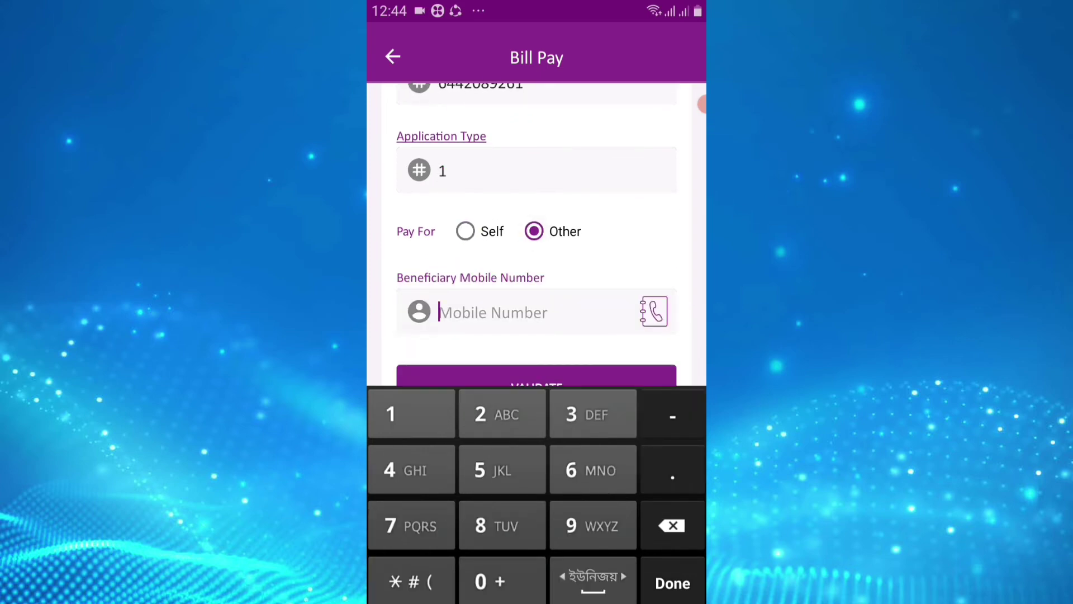
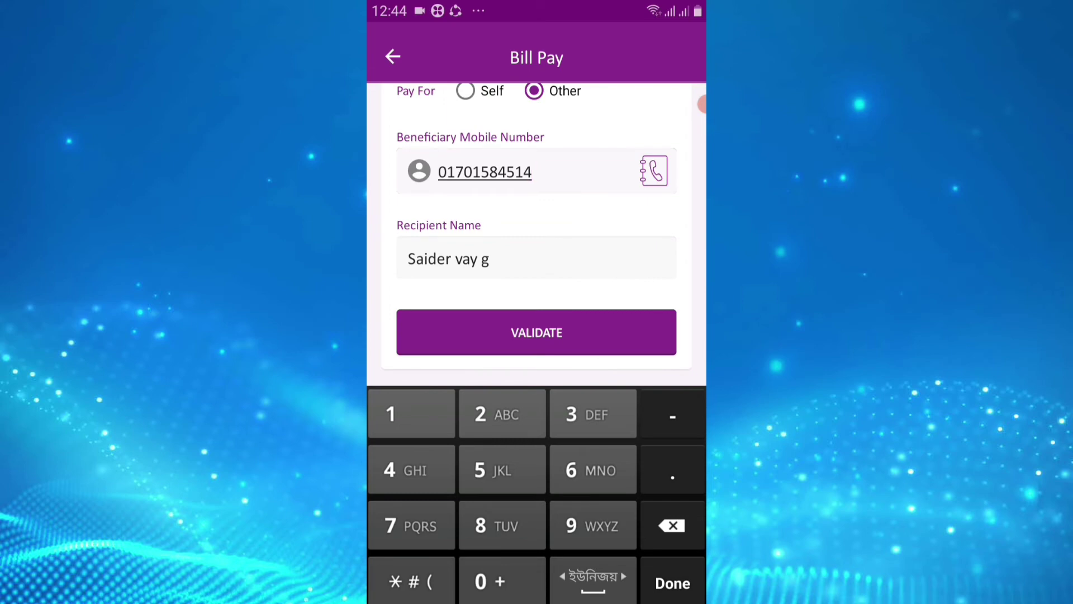
{"action": "left_click", "coordinate": [537, 332]}
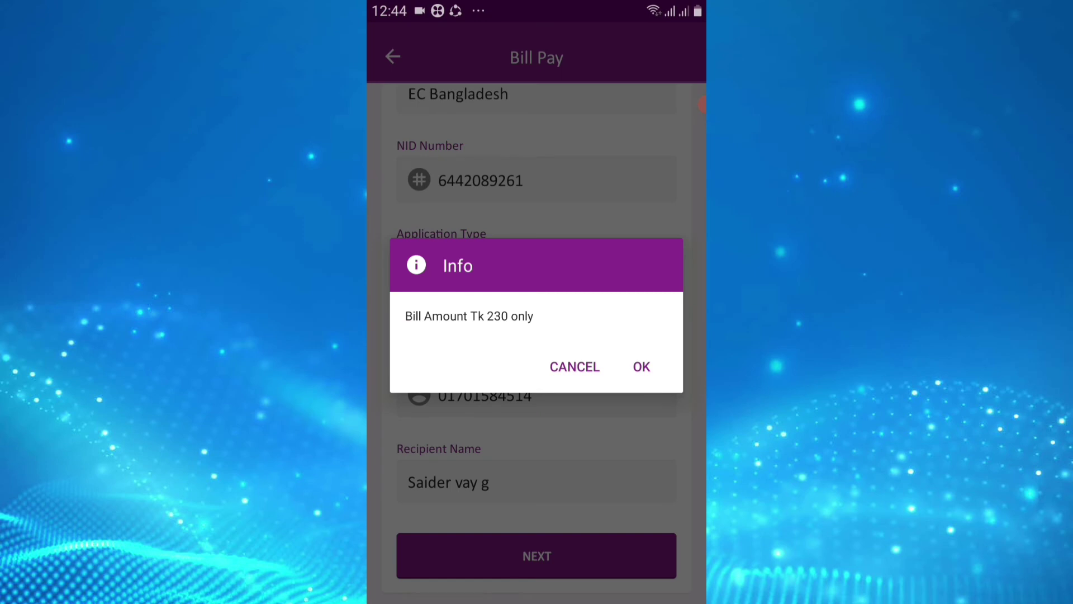
Accept the Tk 230 bill amount and enter the Rocket transaction PIN
{"action": "left_click", "coordinate": [642, 367]}
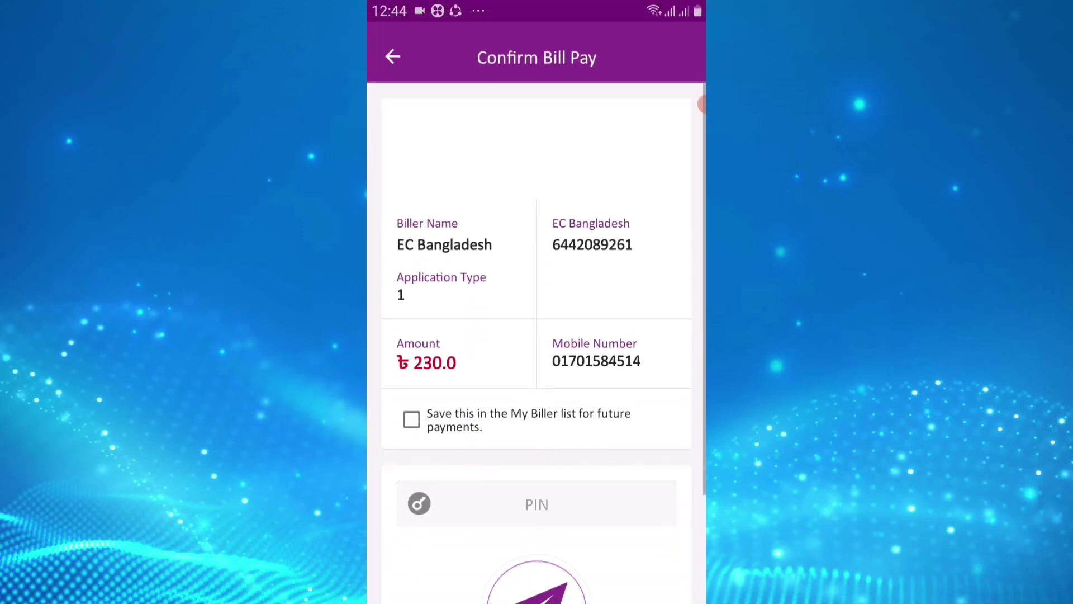
{"action": "scroll", "coordinate": [537, 335], "scroll_direction": "down", "scroll_amount": 3}
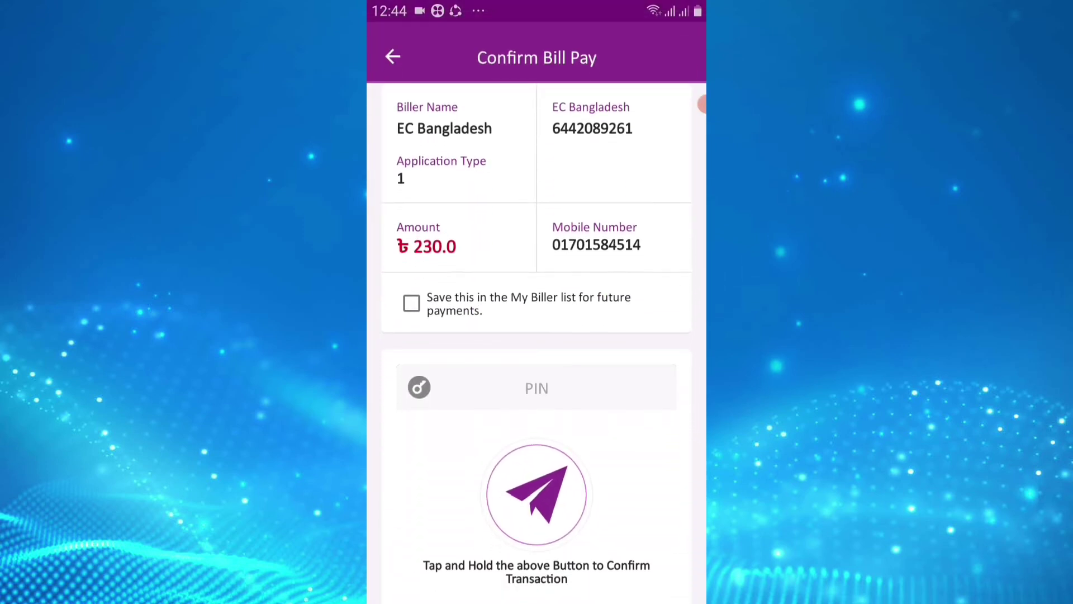
{"action": "left_click", "coordinate": [537, 388]}
{"action": "left_click", "coordinate": [395, 582]}
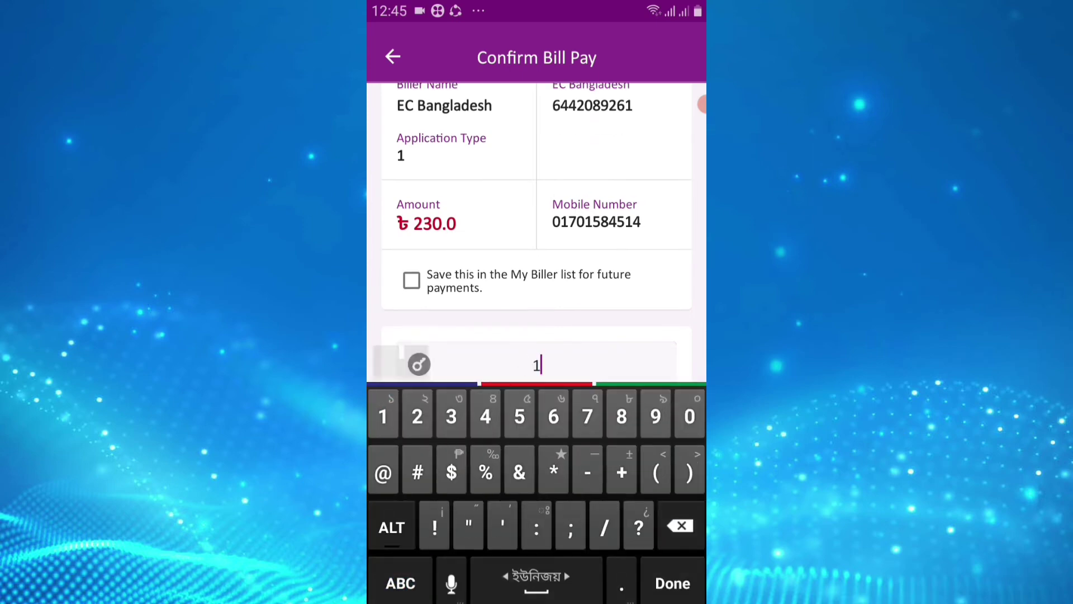
Send the EC Bangladesh payment and view its bill receipt showing the Tk 6 fee
{"action": "left_click_drag", "start_coordinate": [537, 282], "coordinate": [537, 282]}
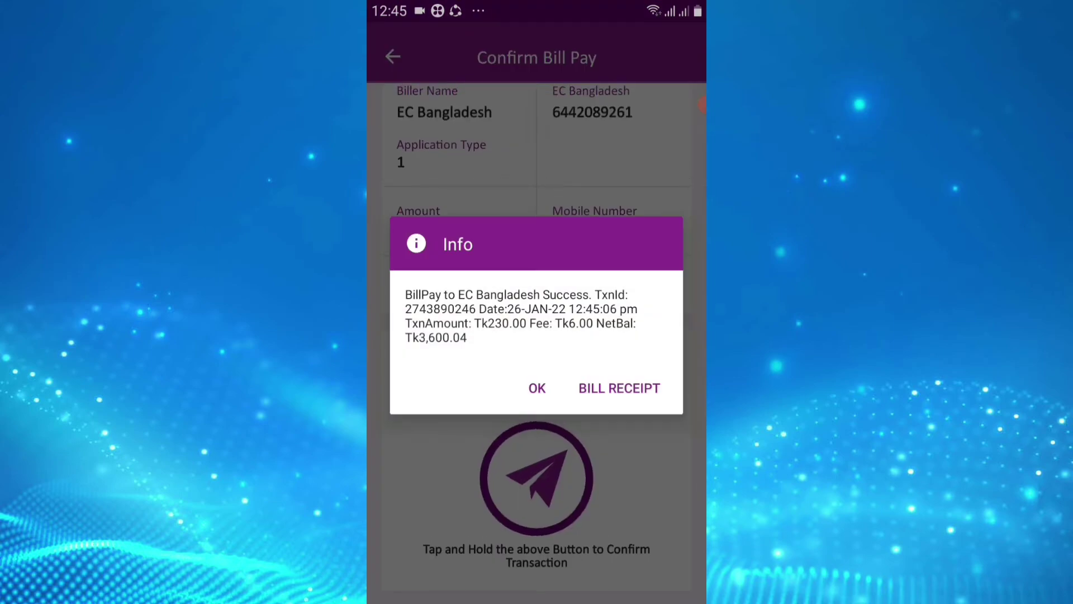
{"action": "left_click", "coordinate": [619, 388]}
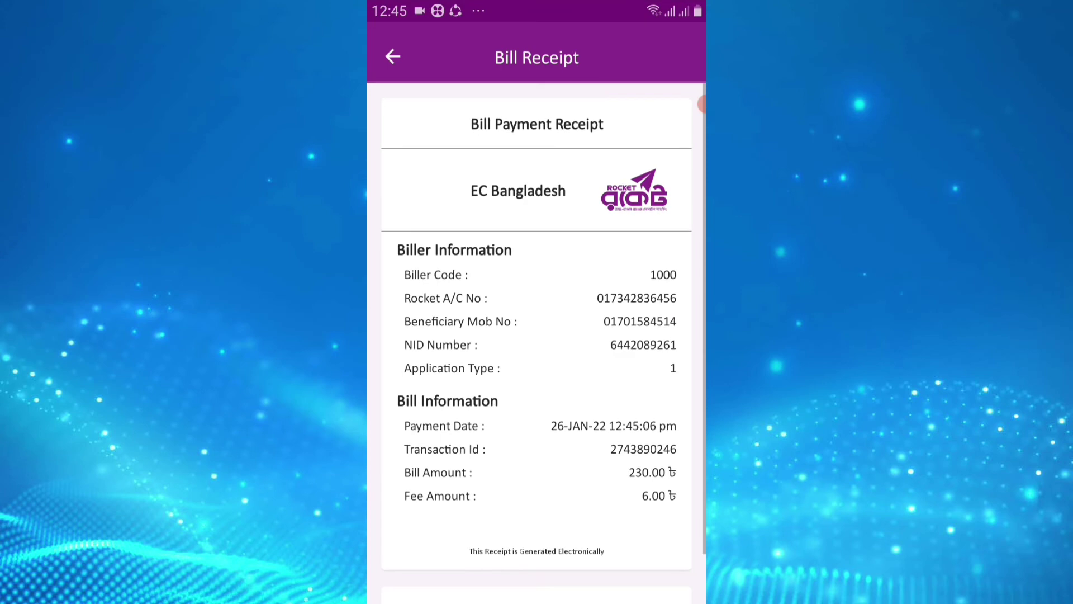
{"action": "scroll", "coordinate": [536, 336], "scroll_direction": "down", "scroll_amount": 1}
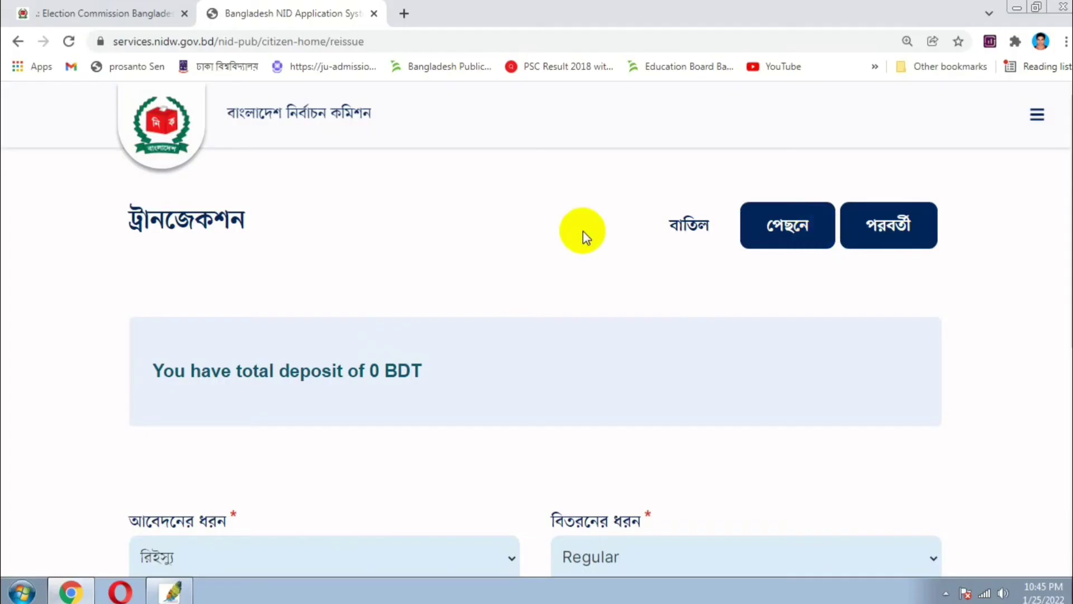
Move through the reissue form pages with পরবর্তী to reach the document upload step
{"action": "scroll", "coordinate": [615, 235], "scroll_direction": "down", "scroll_amount": 1}
{"action": "scroll", "coordinate": [724, 237], "scroll_direction": "up", "scroll_amount": 1}
{"action": "left_click", "coordinate": [779, 228]}
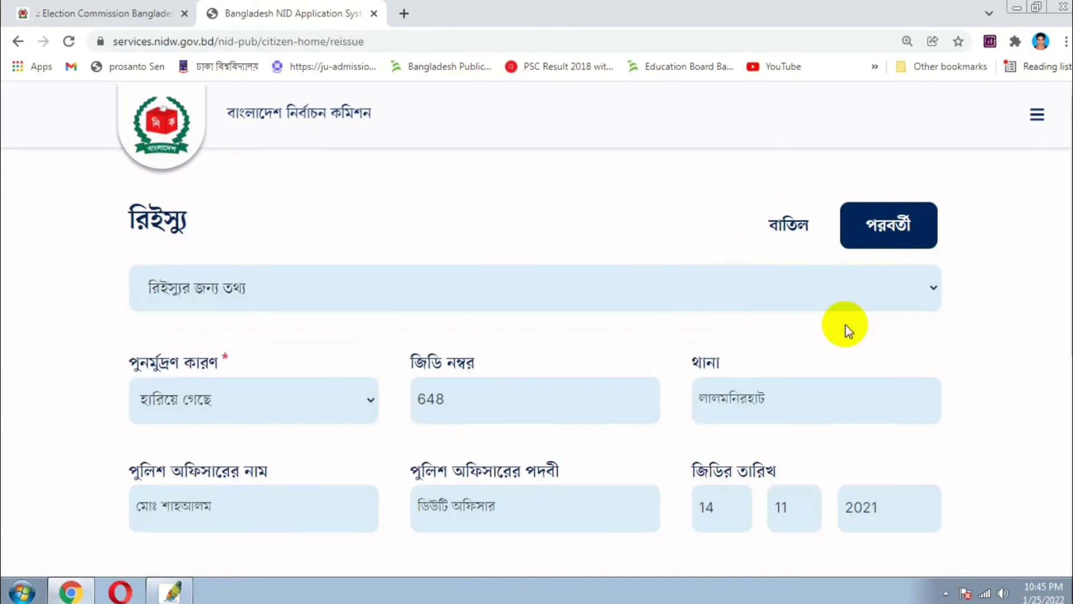
{"action": "scroll", "coordinate": [856, 269], "scroll_direction": "down", "scroll_amount": 1}
{"action": "scroll", "coordinate": [878, 224], "scroll_direction": "up", "scroll_amount": 1}
{"action": "left_click", "coordinate": [893, 237]}
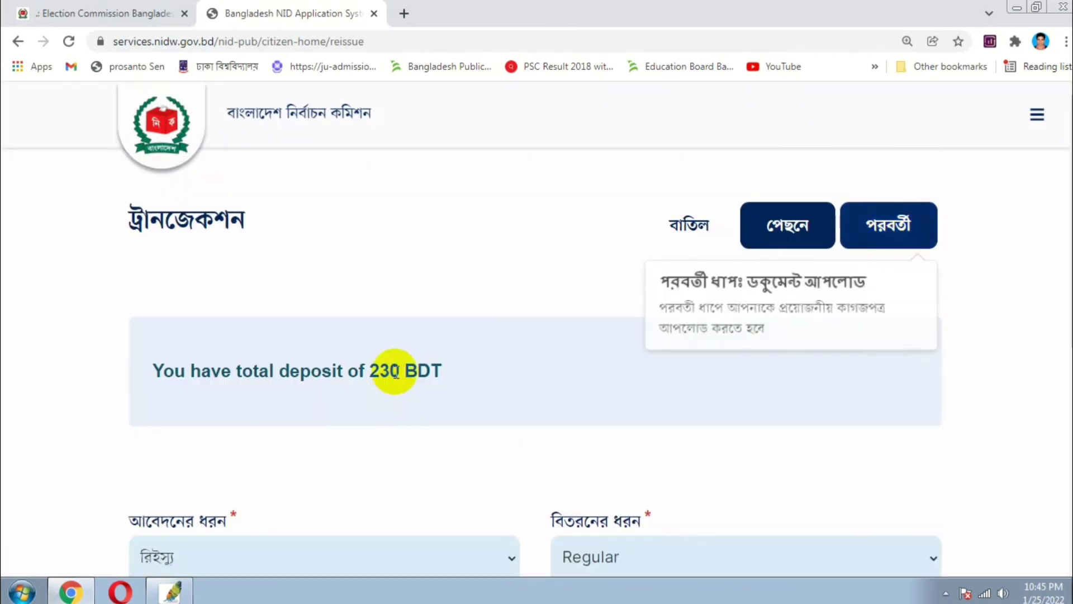
{"action": "scroll", "coordinate": [622, 378], "scroll_direction": "down", "scroll_amount": 1}
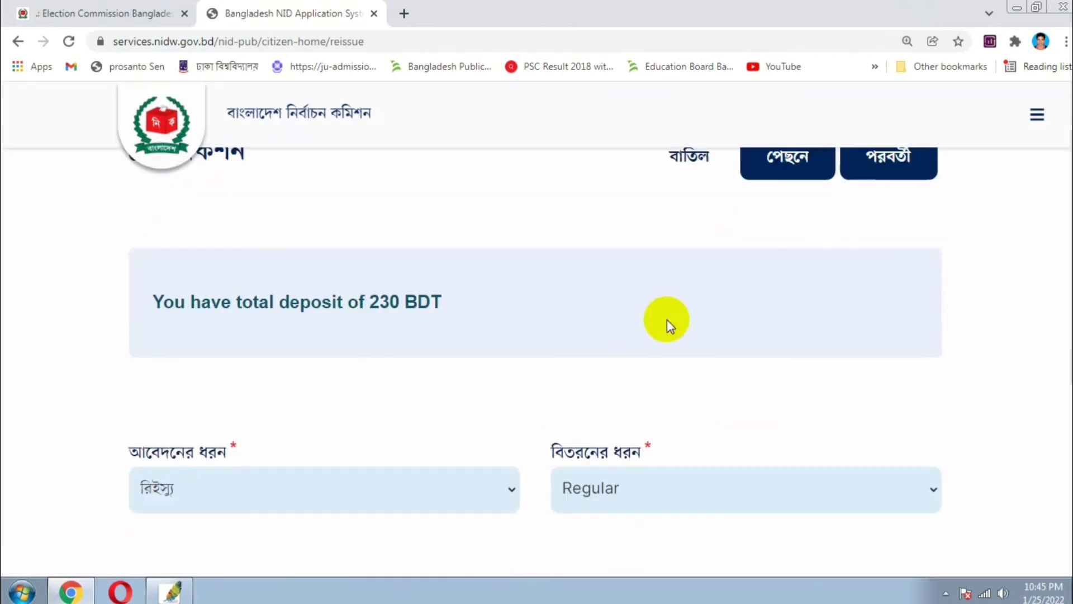
{"action": "scroll", "coordinate": [762, 310], "scroll_direction": "up", "scroll_amount": 1}
{"action": "left_click", "coordinate": [890, 238]}
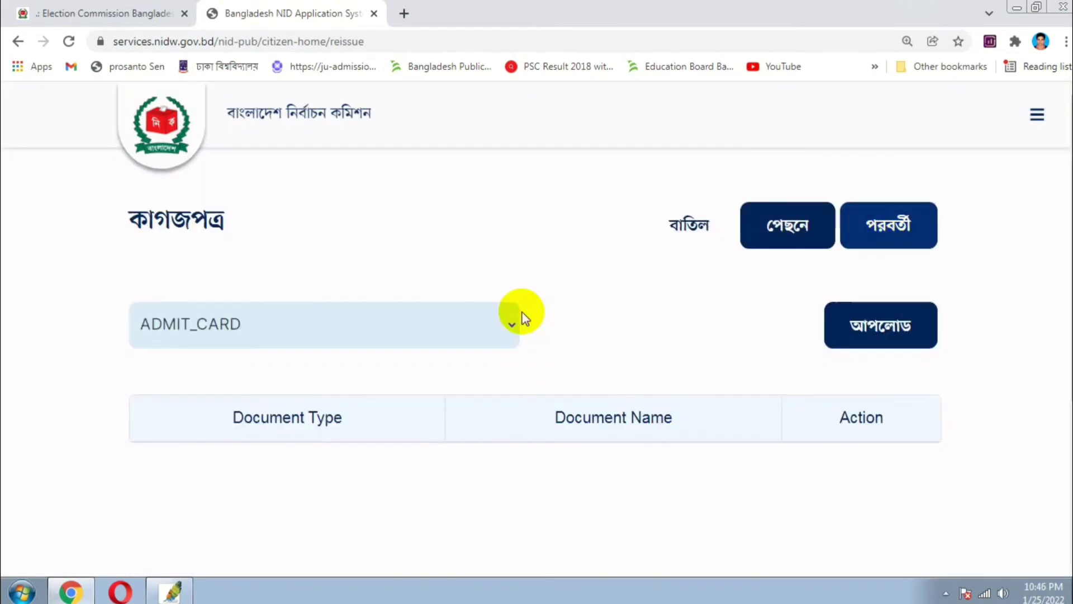
Select GD as the document type and upload the JPEG image for it
{"action": "scroll", "coordinate": [305, 467], "scroll_direction": "down", "scroll_amount": 1}
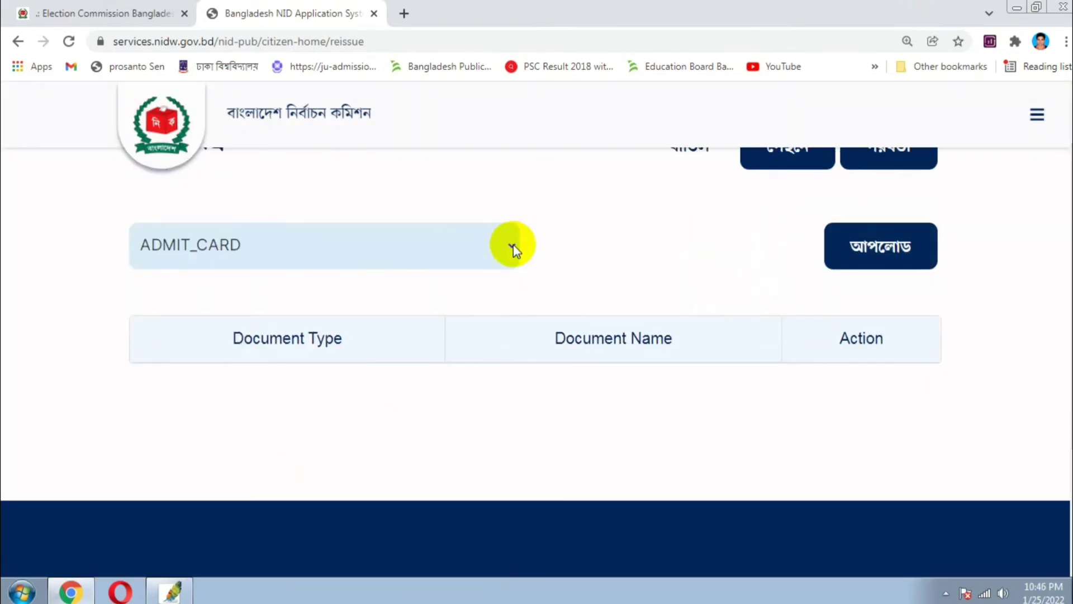
{"action": "left_click", "coordinate": [510, 245]}
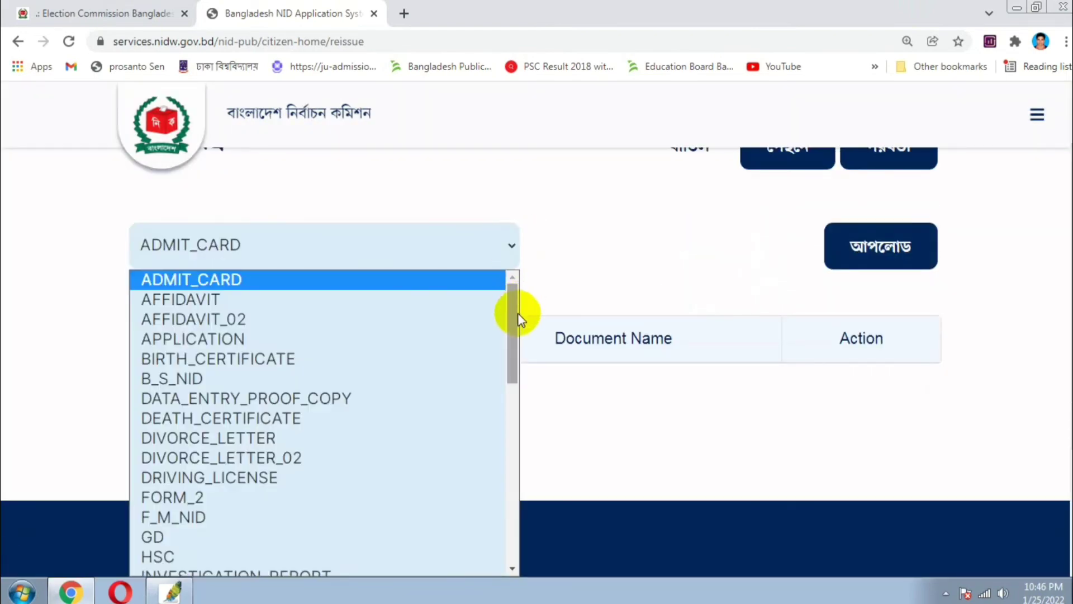
{"action": "left_click_drag", "start_coordinate": [518, 312], "coordinate": [209, 312]}
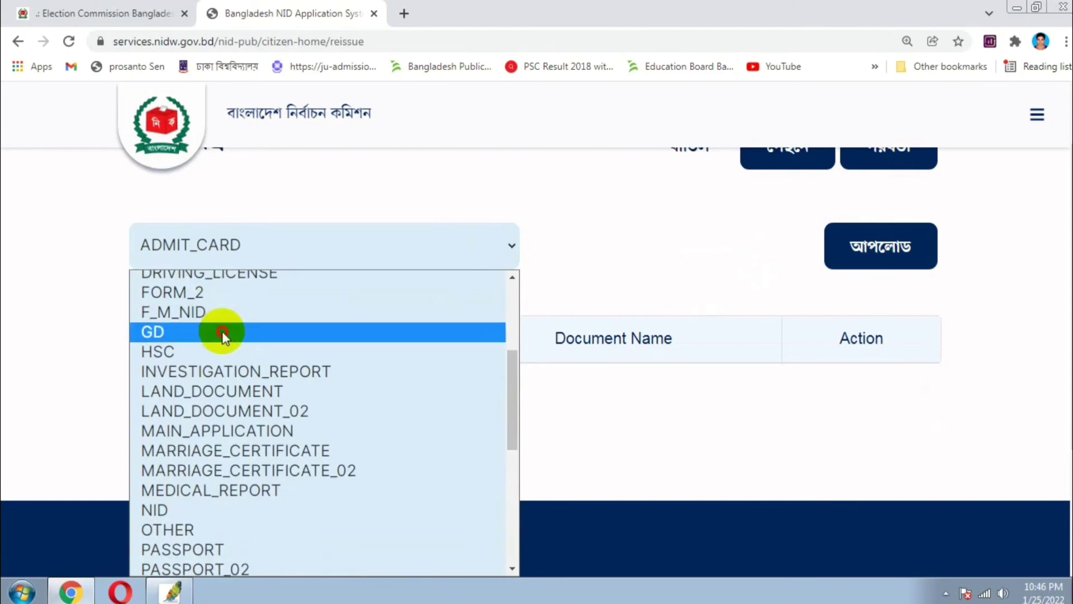
{"action": "left_click", "coordinate": [222, 331]}
{"action": "left_click", "coordinate": [881, 246]}
{"action": "left_click_drag", "start_coordinate": [784, 215], "coordinate": [794, 311]}
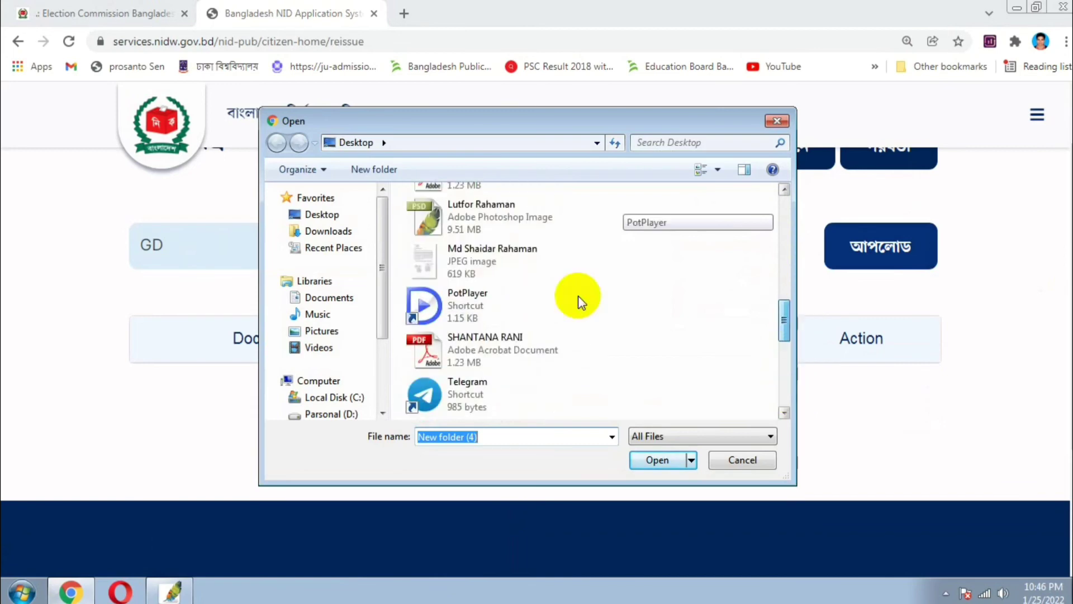
{"action": "left_click", "coordinate": [492, 247]}
{"action": "left_click", "coordinate": [673, 462]}
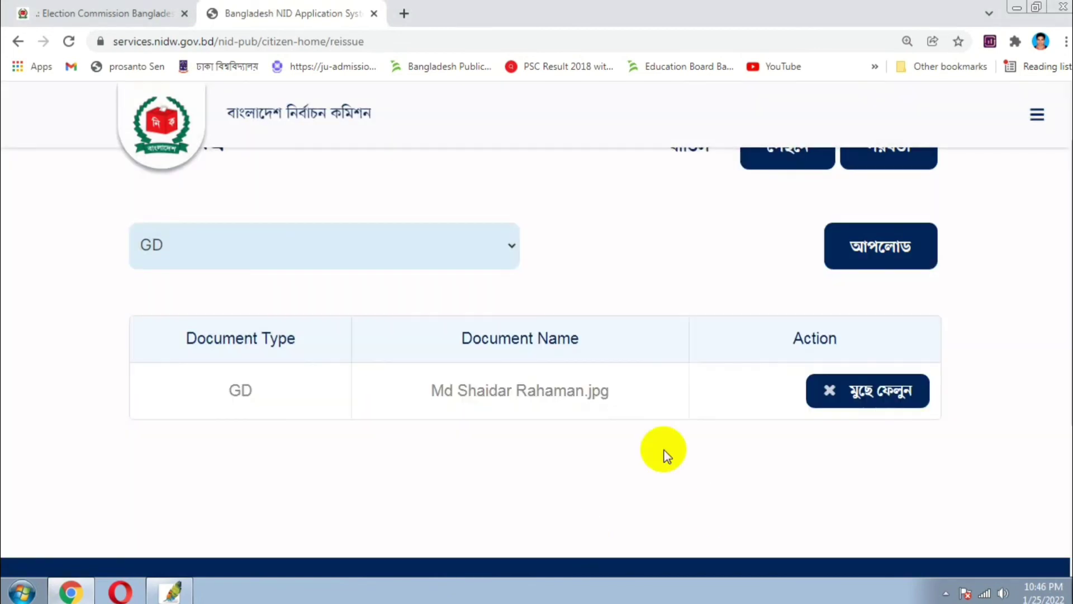
{"action": "scroll", "coordinate": [712, 483], "scroll_direction": "up", "scroll_amount": 2}
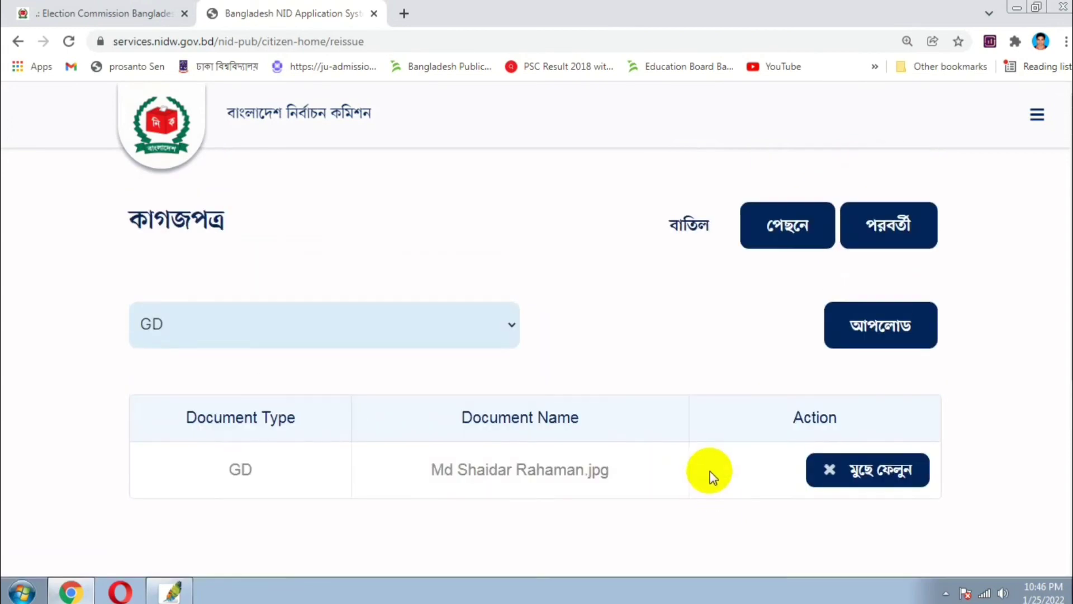
Advance to the নিশ্চিত করুন confirmation page and submit with সাবমিট, returning to the citizen home page
{"action": "left_click", "coordinate": [886, 226]}
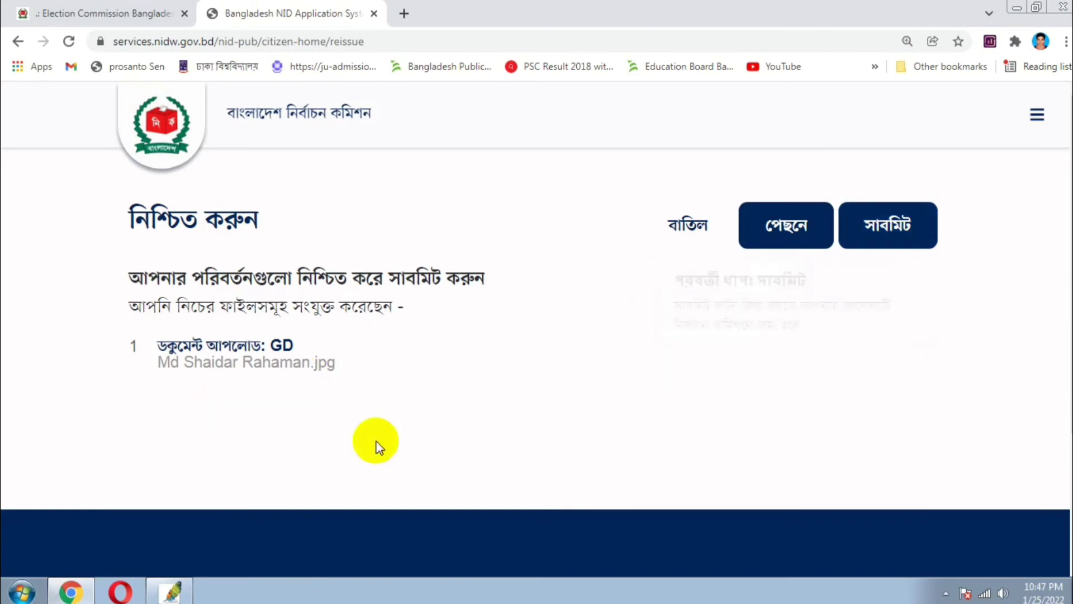
{"action": "left_click", "coordinate": [900, 227]}
{"action": "scroll", "coordinate": [592, 227], "scroll_direction": "down", "scroll_amount": 10}
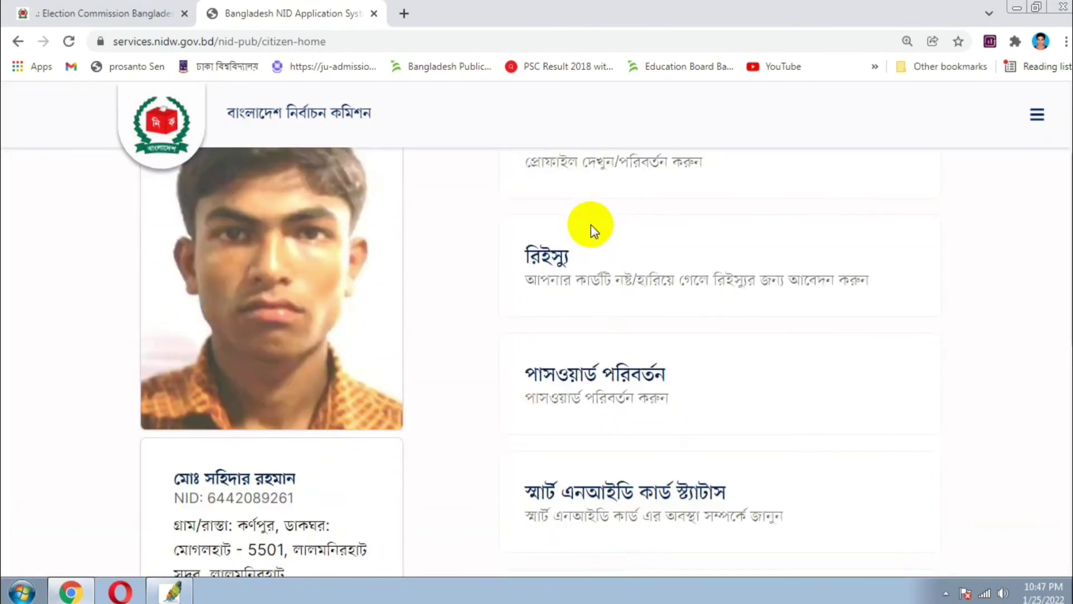
{"action": "scroll", "coordinate": [591, 224], "scroll_direction": "up", "scroll_amount": 10}
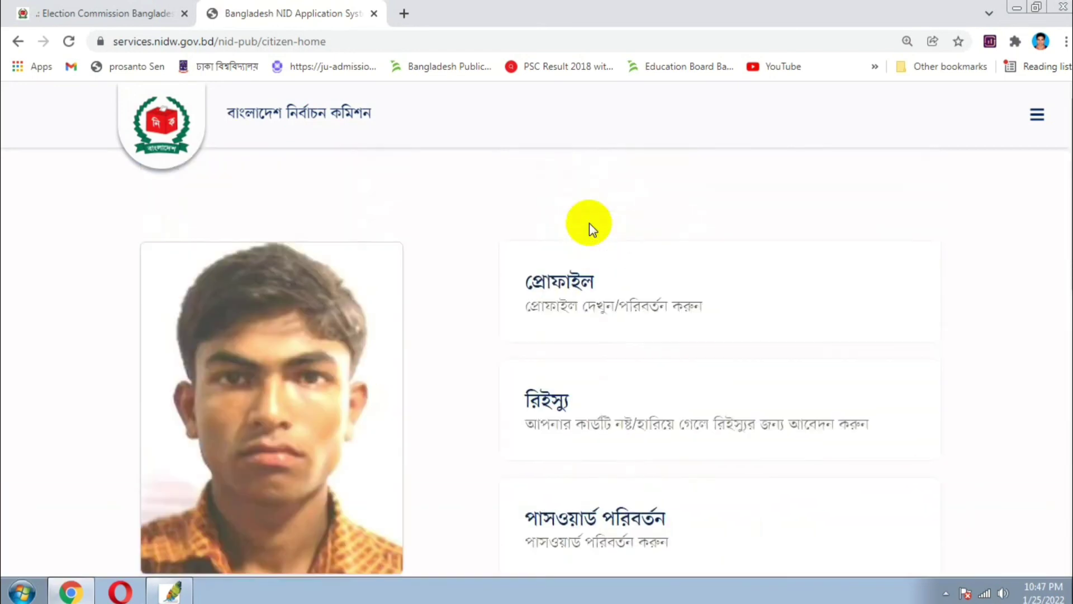
{"action": "scroll", "coordinate": [287, 427], "scroll_direction": "down", "scroll_amount": 8}
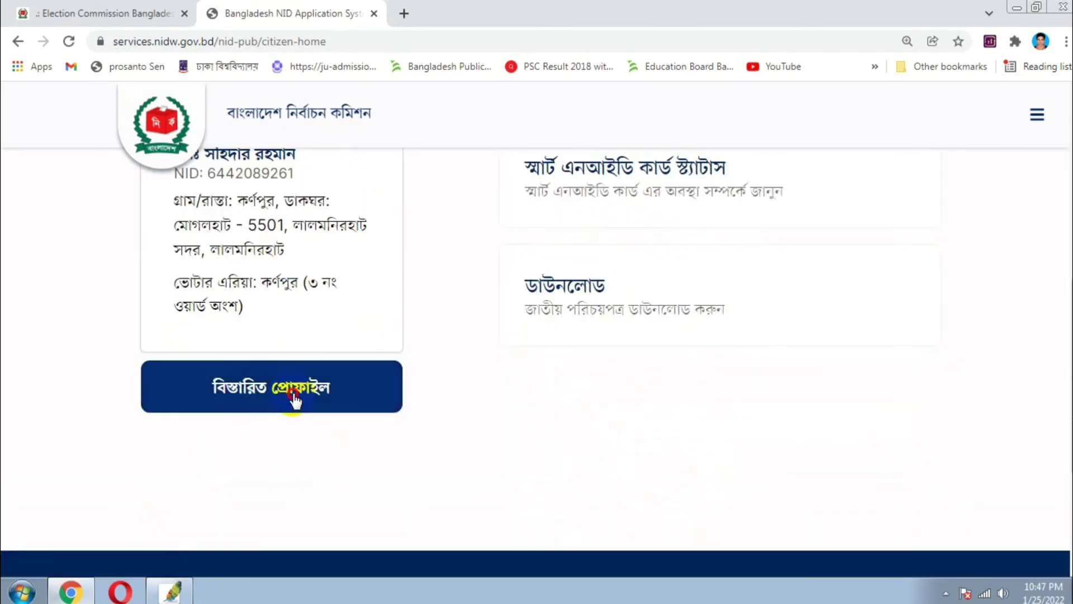
Open the বিস্তারিত প্রোফাইল detailed profile and scroll through the citizen's details
{"action": "left_click", "coordinate": [295, 397]}
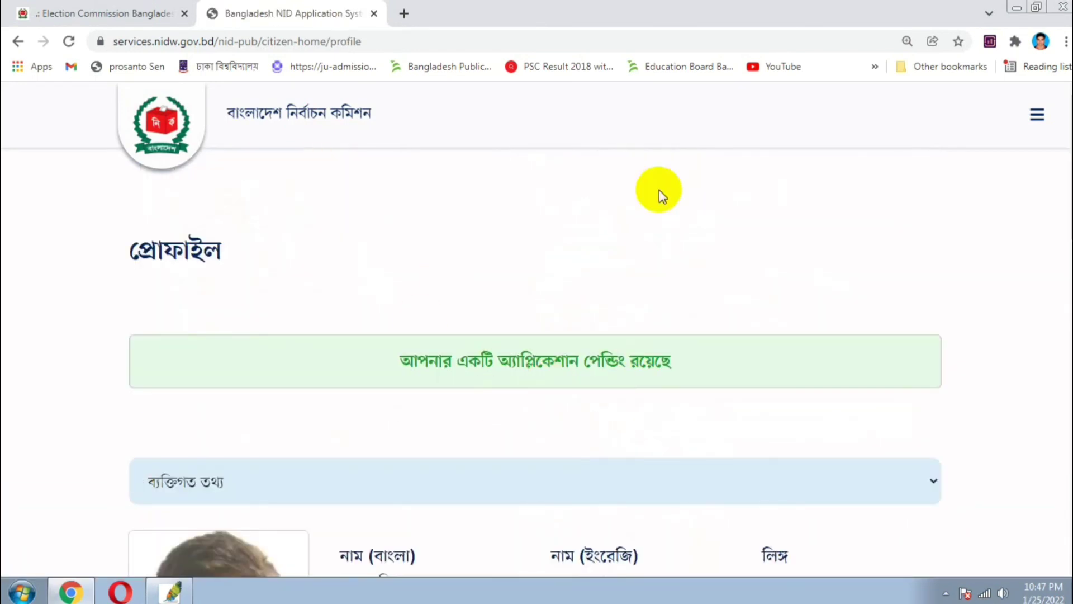
{"action": "scroll", "coordinate": [593, 213], "scroll_direction": "down", "scroll_amount": 10}
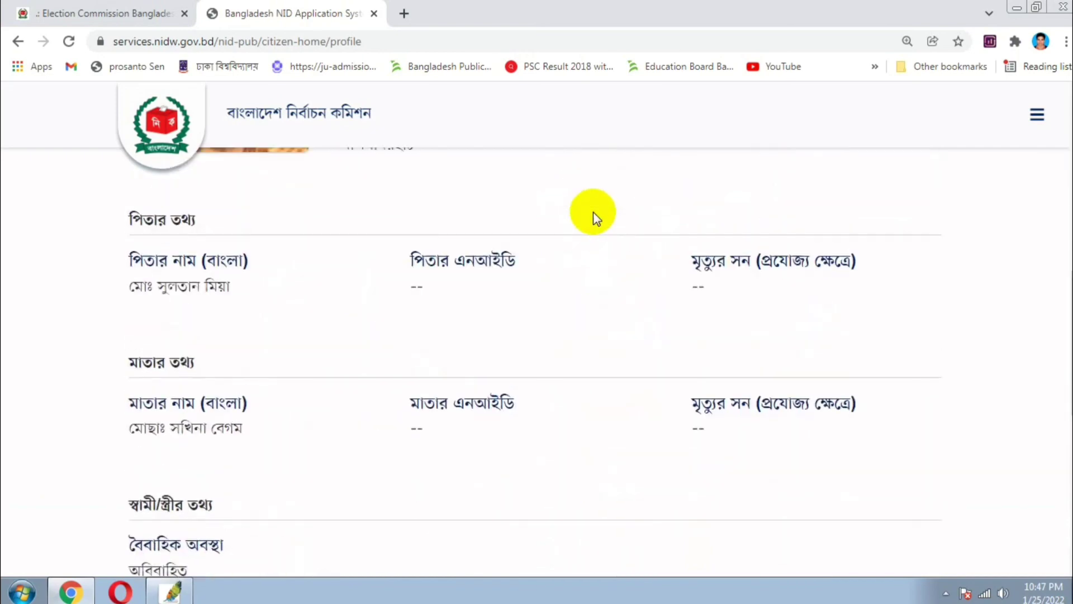
{"action": "scroll", "coordinate": [592, 212], "scroll_direction": "up", "scroll_amount": 5}
{"action": "scroll", "coordinate": [593, 213], "scroll_direction": "up", "scroll_amount": 5}
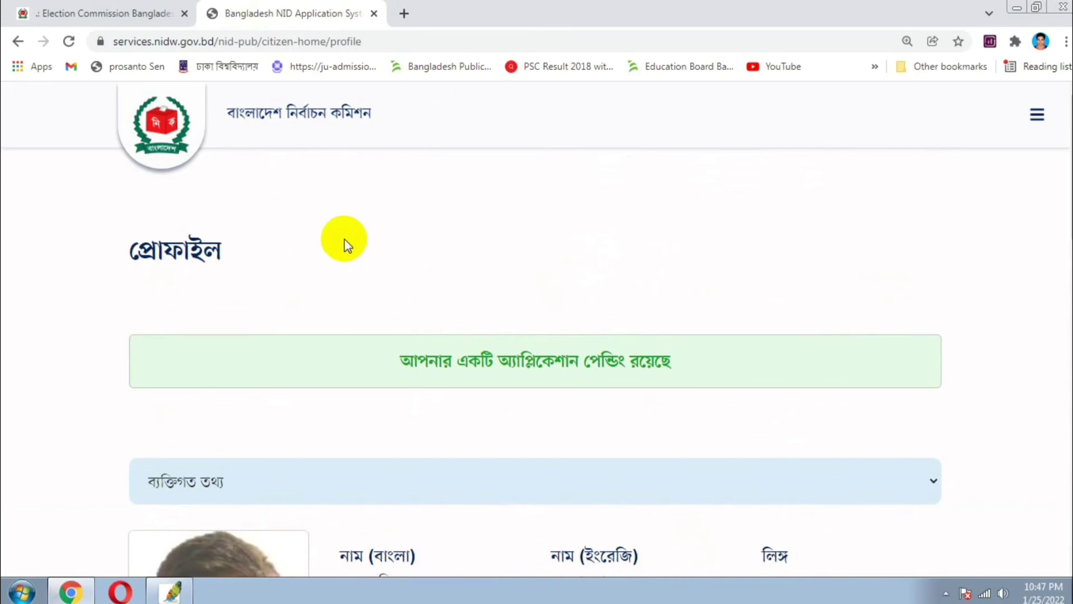
{"action": "scroll", "coordinate": [347, 239], "scroll_direction": "down", "scroll_amount": 2}
{"action": "scroll", "coordinate": [347, 232], "scroll_direction": "up", "scroll_amount": 2}
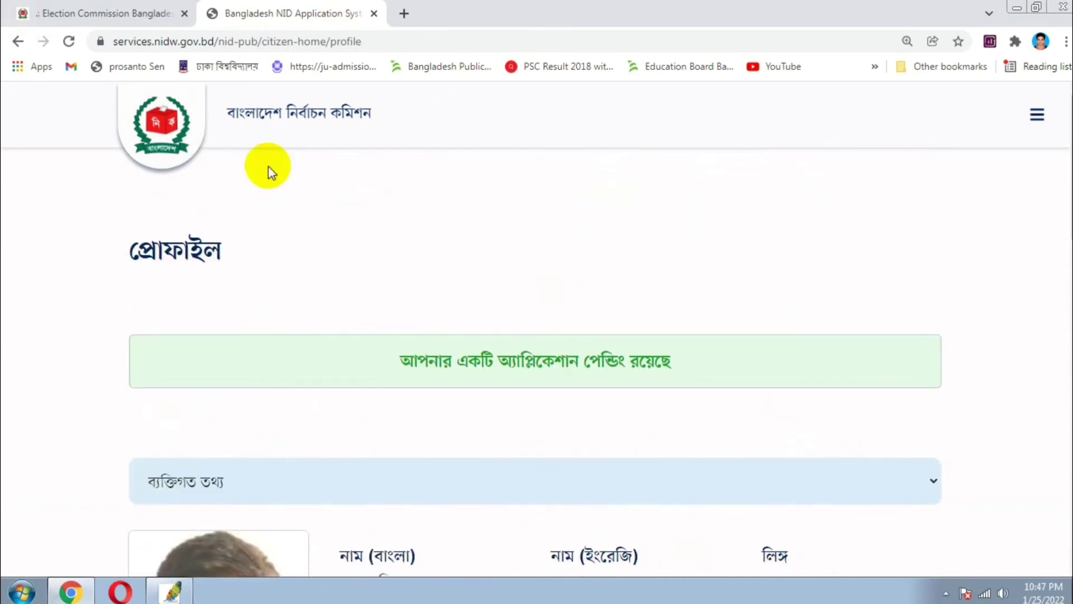
{"action": "scroll", "coordinate": [421, 192], "scroll_direction": "down", "scroll_amount": 5}
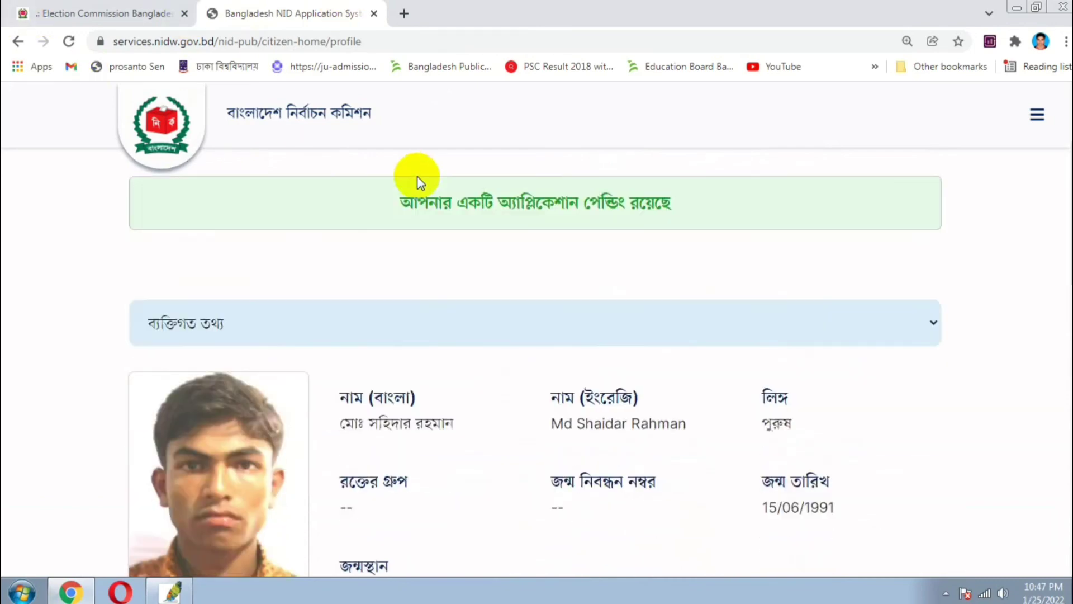
{"action": "scroll", "coordinate": [449, 218], "scroll_direction": "down", "scroll_amount": 3}
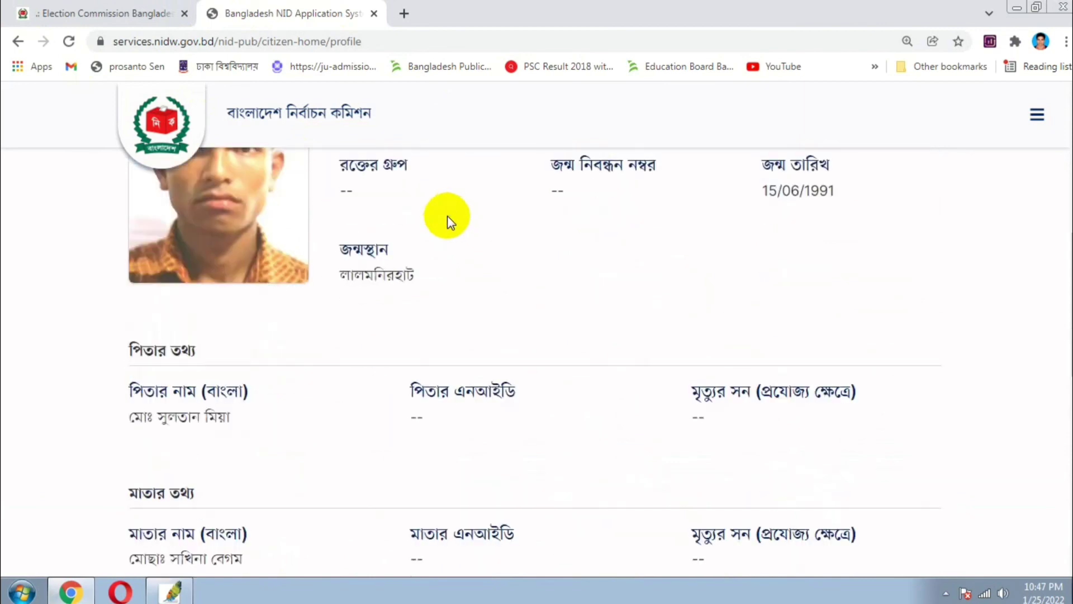
{"action": "scroll", "coordinate": [448, 217], "scroll_direction": "up", "scroll_amount": 1}
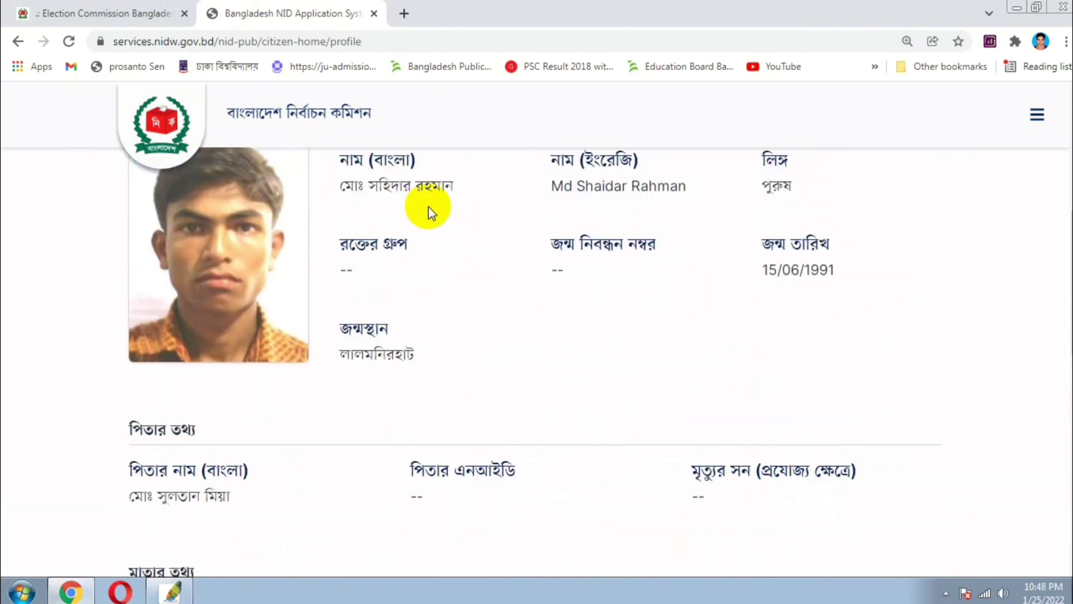
{"action": "scroll", "coordinate": [556, 329], "scroll_direction": "up", "scroll_amount": 7}
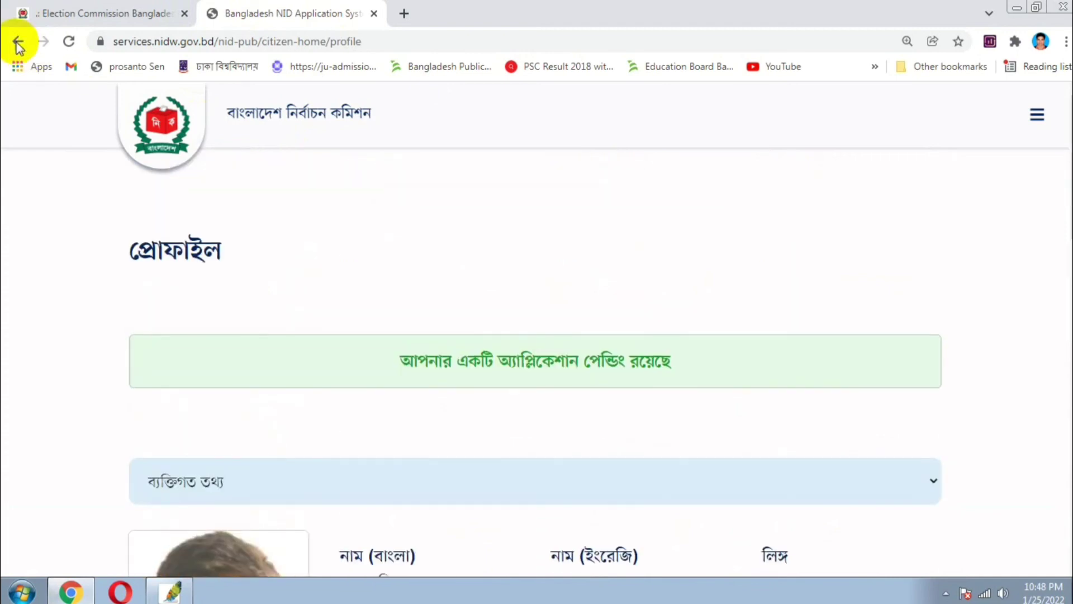
Go back, reopen the প্রোফাইল card showing one pending application, then minimise Chrome
{"action": "left_click", "coordinate": [19, 44]}
{"action": "scroll", "coordinate": [412, 312], "scroll_direction": "up", "scroll_amount": 8}
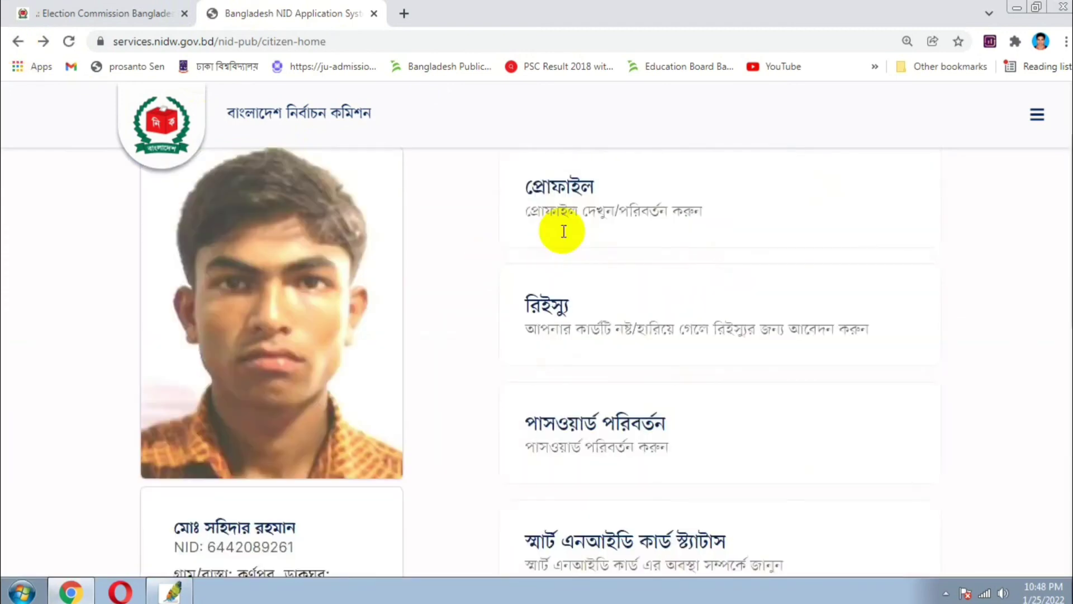
{"action": "left_click", "coordinate": [554, 211]}
{"action": "scroll", "coordinate": [549, 224], "scroll_direction": "down", "scroll_amount": 9}
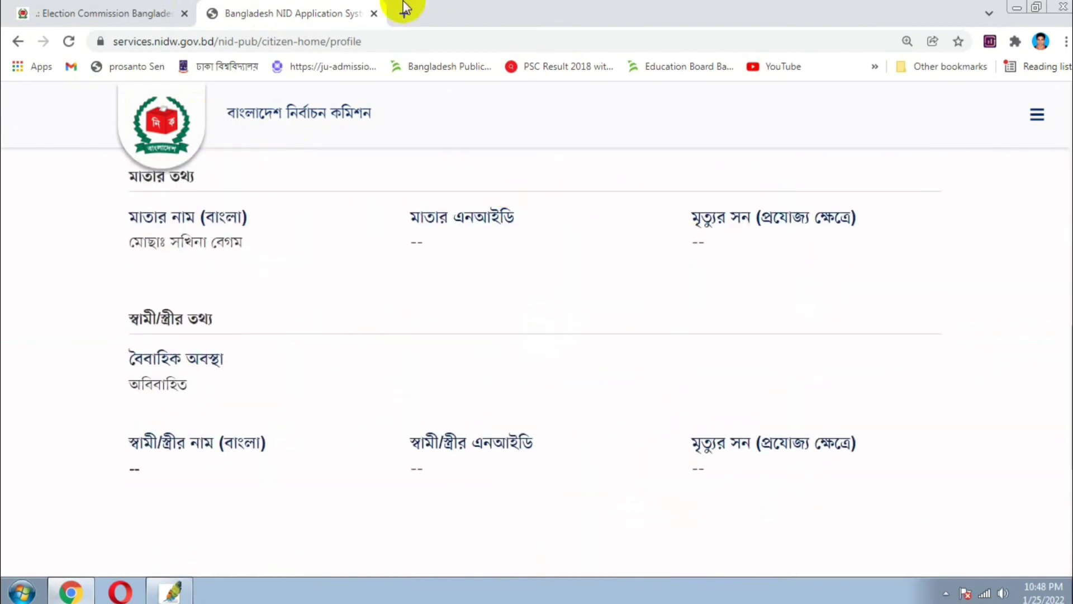
{"action": "scroll", "coordinate": [480, 416], "scroll_direction": "up", "scroll_amount": 7}
{"action": "scroll", "coordinate": [496, 376], "scroll_direction": "up", "scroll_amount": 5}
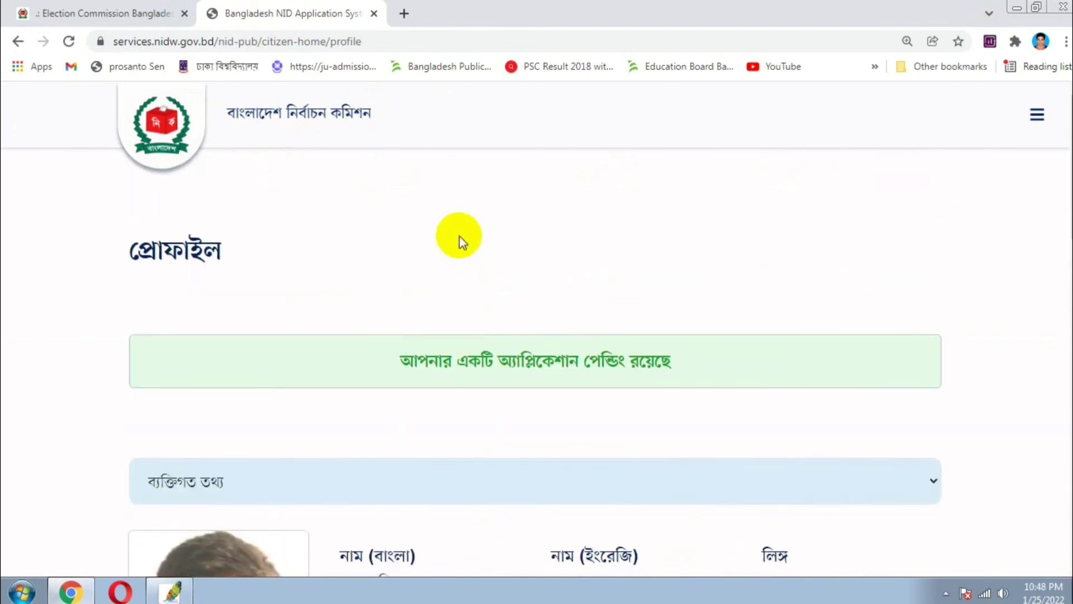
{"action": "scroll", "coordinate": [460, 239], "scroll_direction": "down", "scroll_amount": 3}
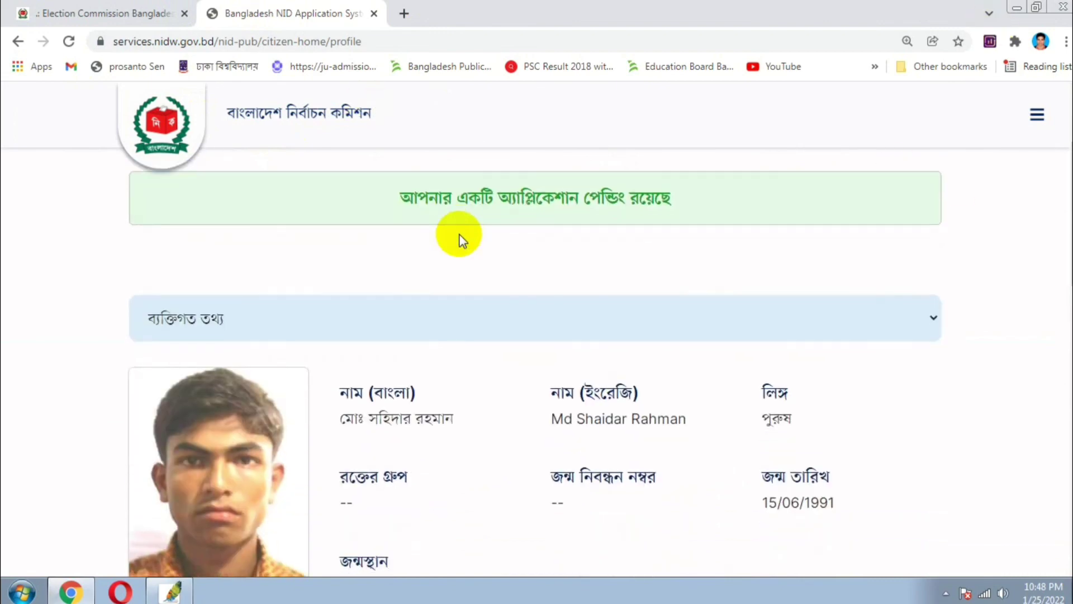
{"action": "scroll", "coordinate": [459, 240], "scroll_direction": "down", "scroll_amount": 1}
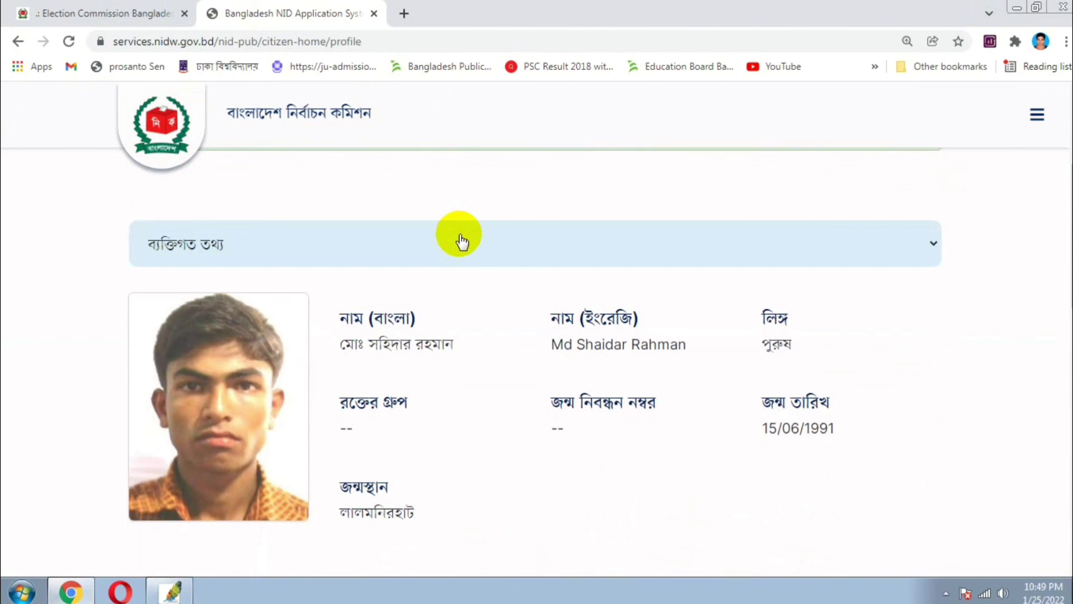
{"action": "scroll", "coordinate": [504, 296], "scroll_direction": "up", "scroll_amount": 4}
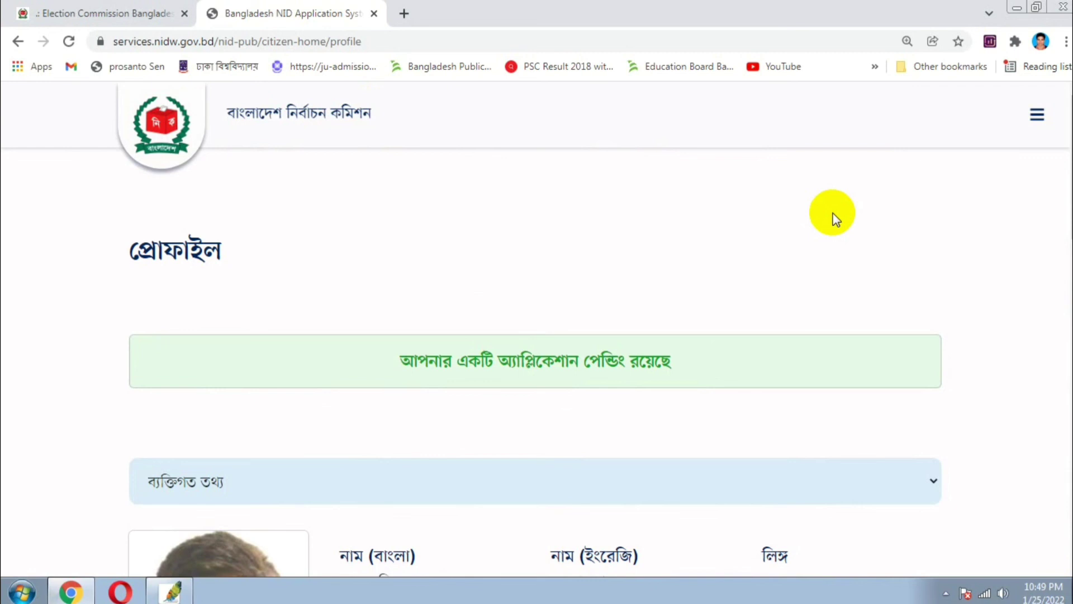
{"action": "scroll", "coordinate": [585, 343], "scroll_direction": "down", "scroll_amount": 4}
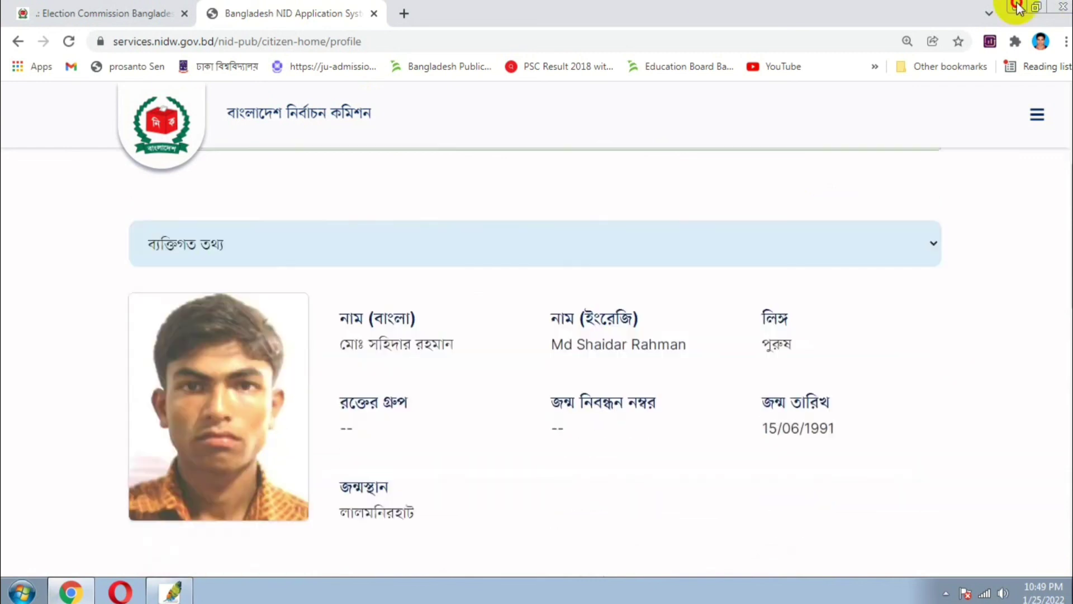
{"action": "left_click", "coordinate": [1016, 7]}
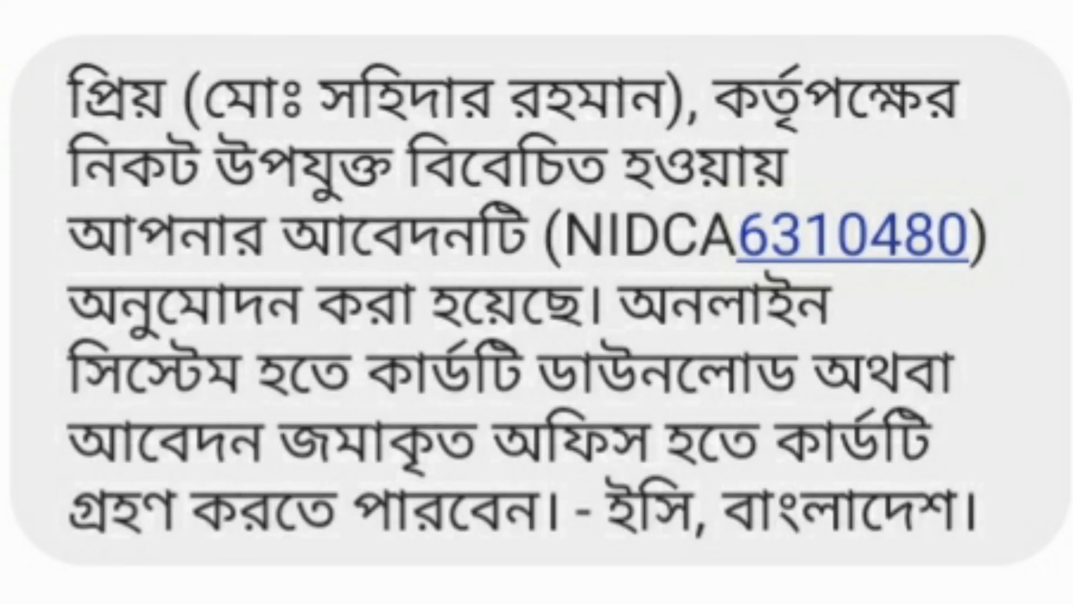